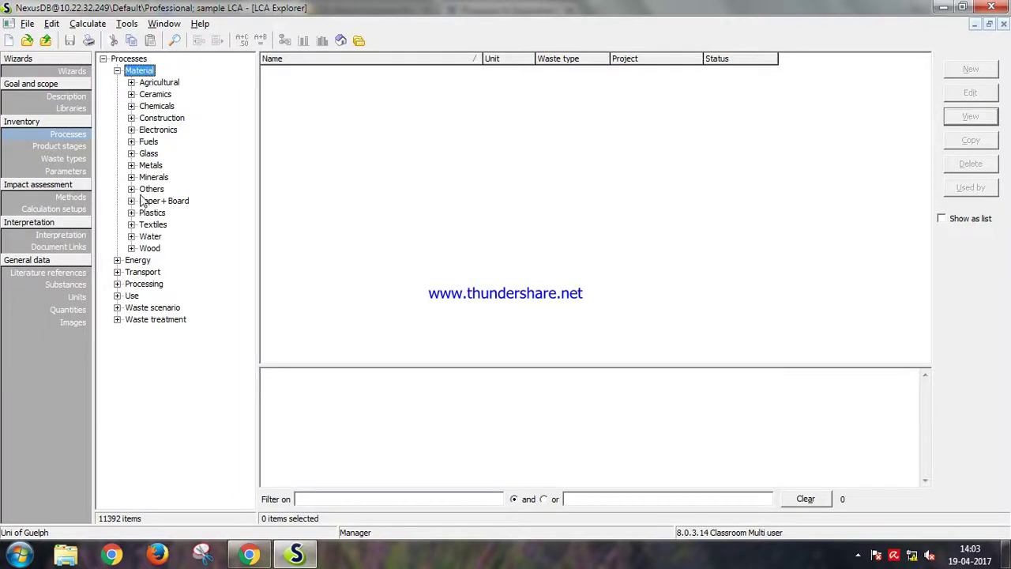
Step: Create a new 'Sawmill' category under Material > Wood in the process tree
double_click(149, 249)
right_click(148, 251)
left_click(186, 263)
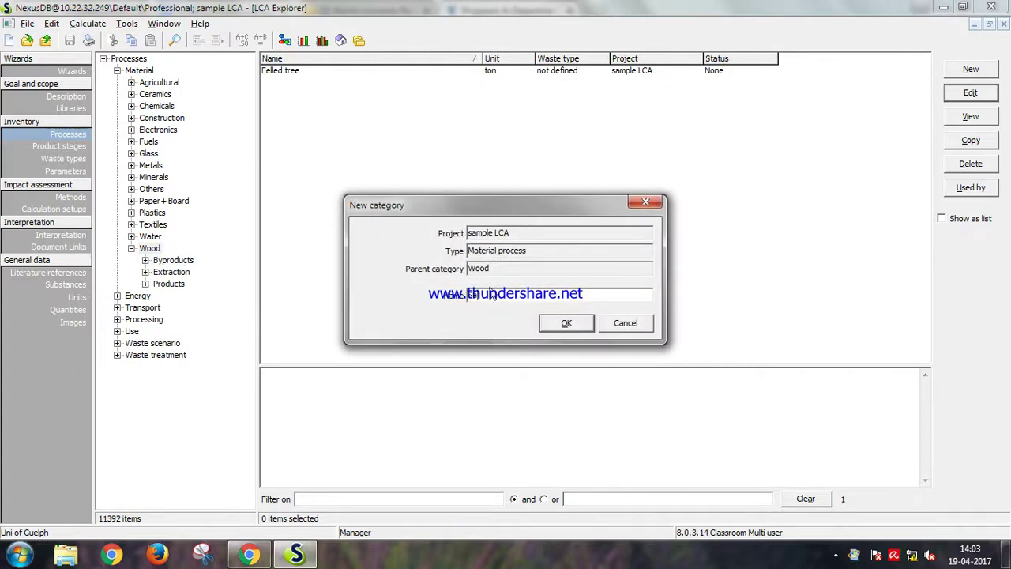
type("Sh")
key("Return")
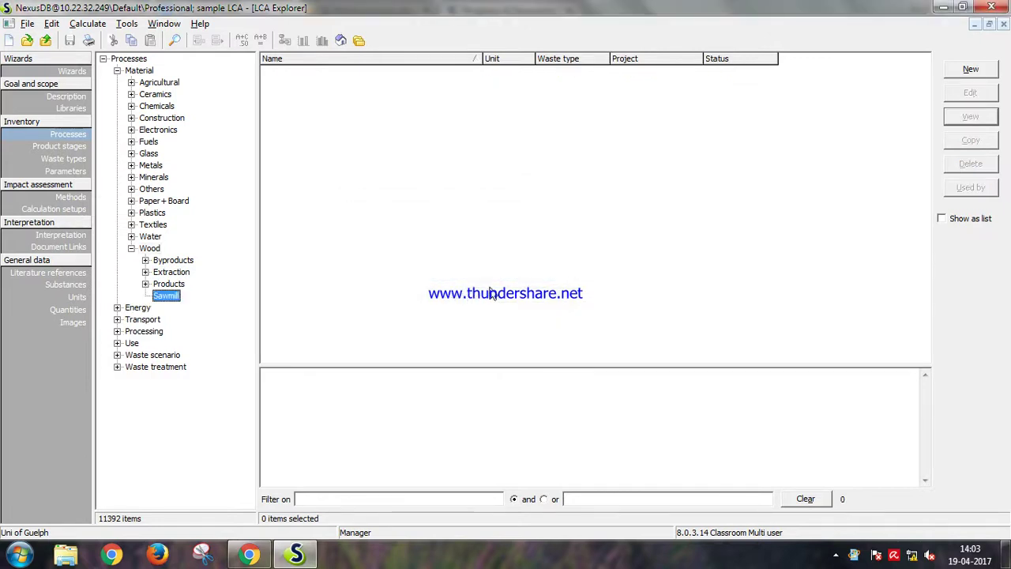
Step: Start a new Sawmill material process with products Planks 500 kg and Sawdust 400 kg
left_click(971, 70)
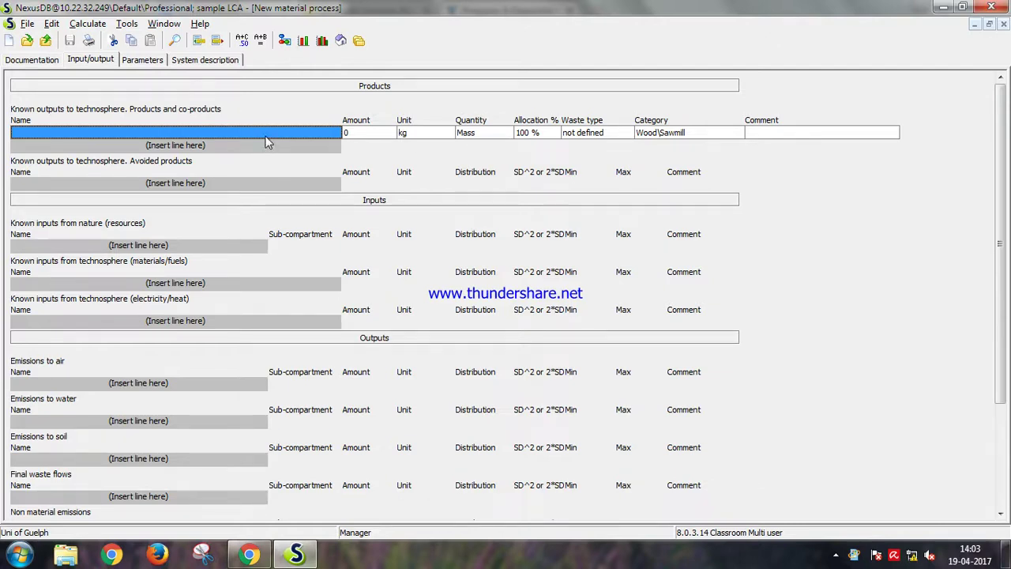
type("Planks")
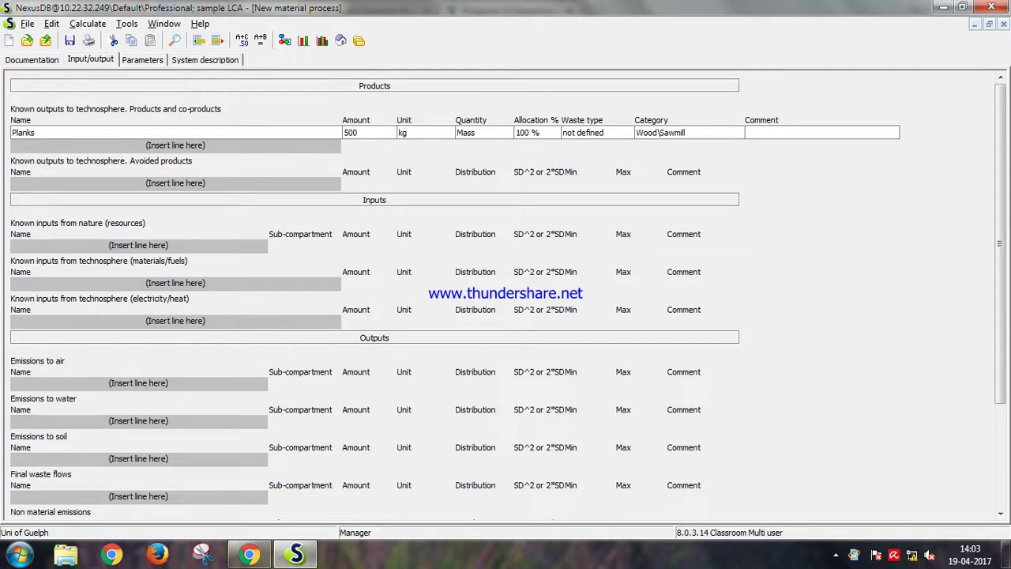
left_click(264, 148)
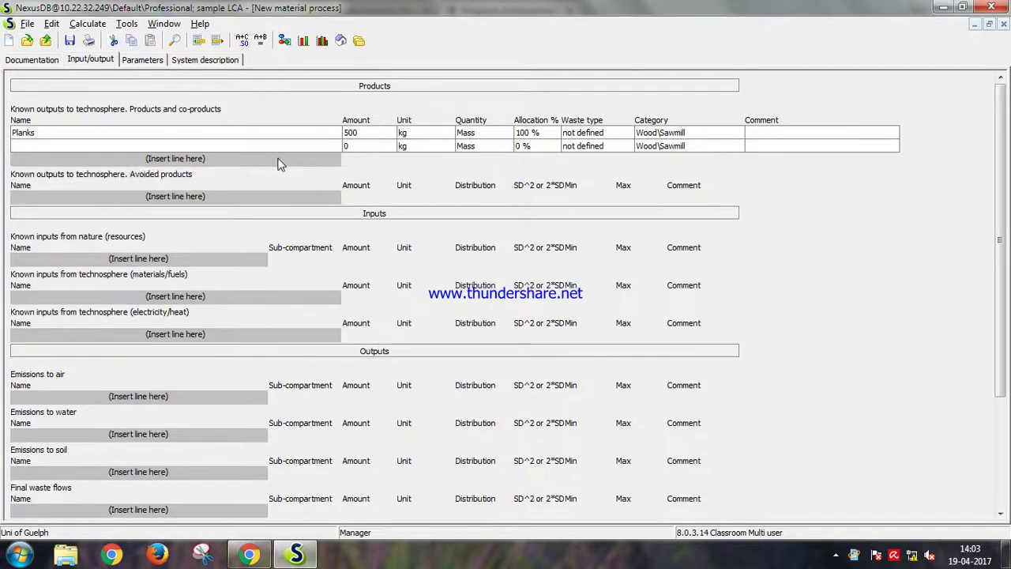
type("Sa")
type("400")
Step: Add Bark as the third product with an amount of 100 kg
left_click(239, 158)
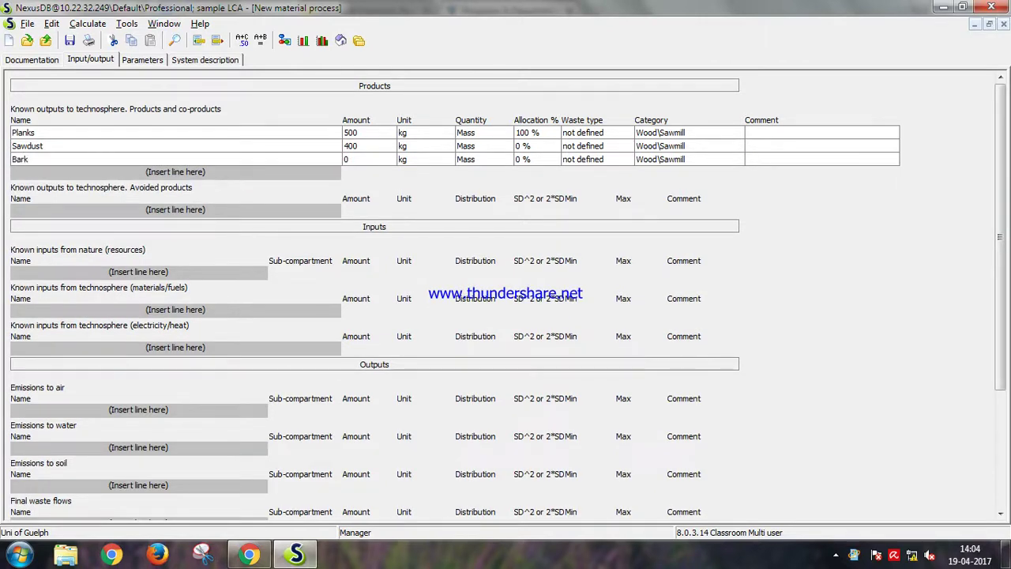
left_click(355, 159)
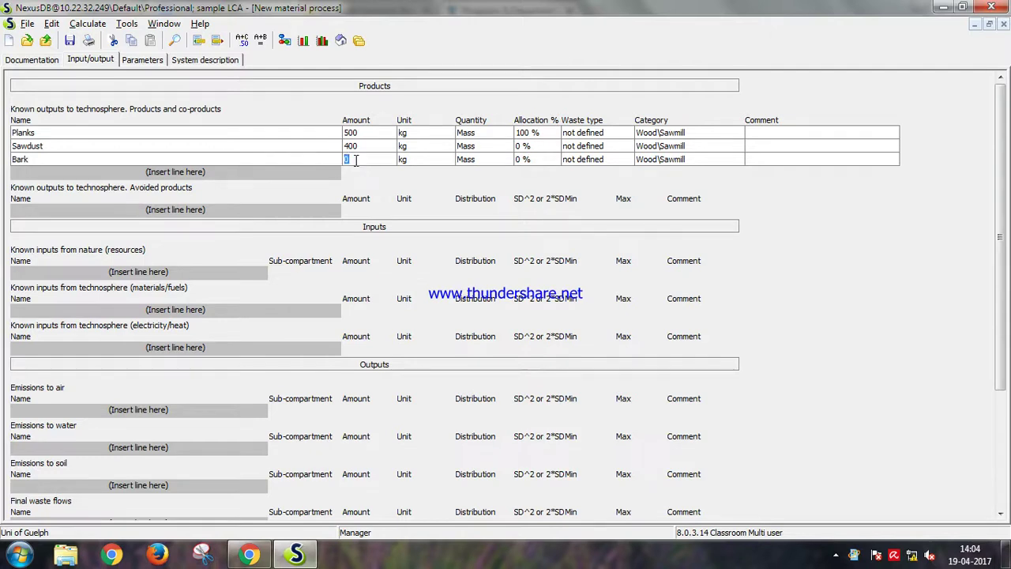
type("10")
Step: Allocate 50 % to Planks, 40 % to Sawdust and 10 % to Bark
left_click(542, 134)
key("BackSpace")
key("BackSpace")
key("BackSpace")
type("50")
left_click(555, 147)
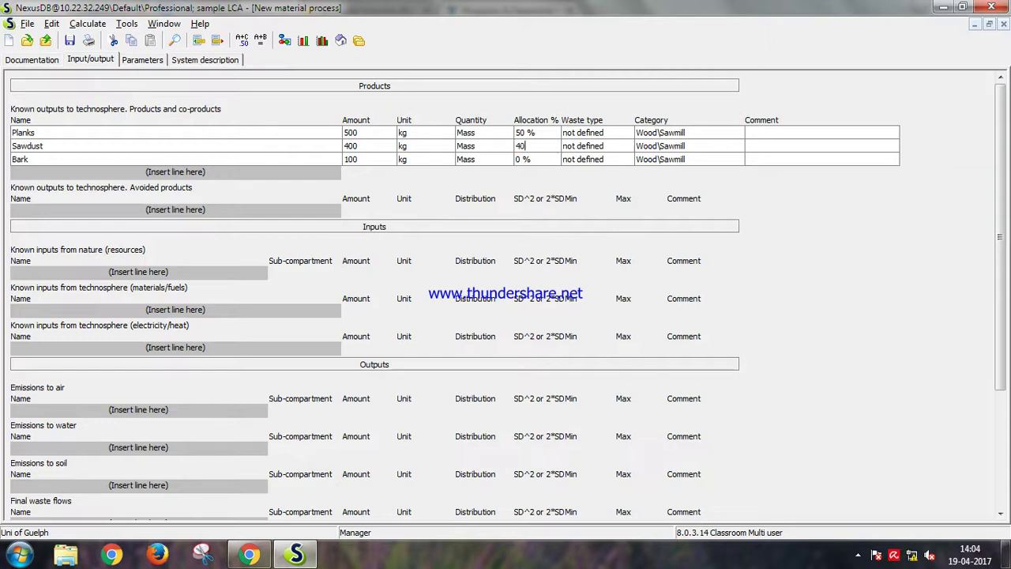
left_click(551, 161)
type("10")
scroll(218, 228, "down", 1)
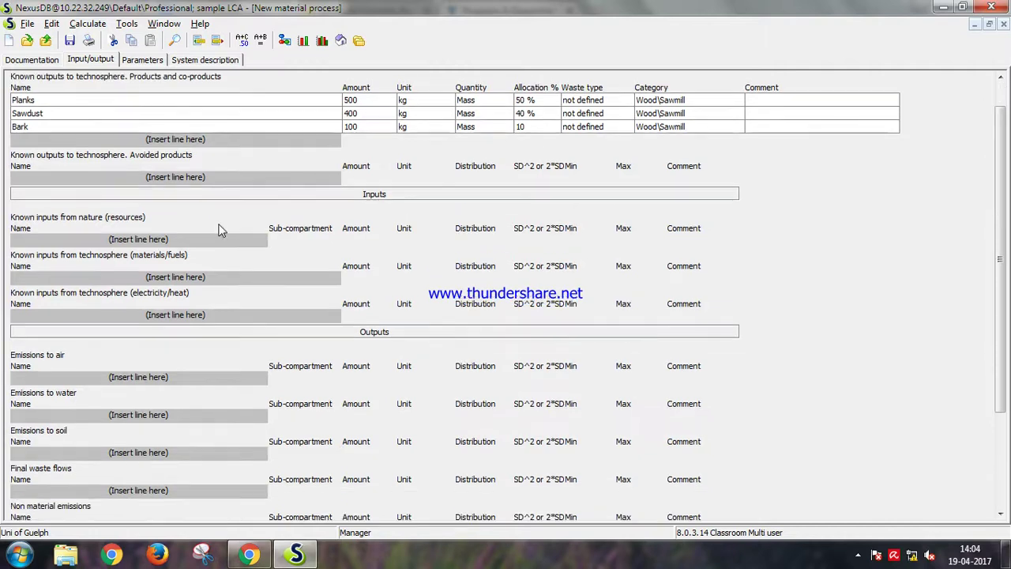
Step: Add Felled tree from Material > Wood as a 1 ton materials/fuels input
left_click(190, 282)
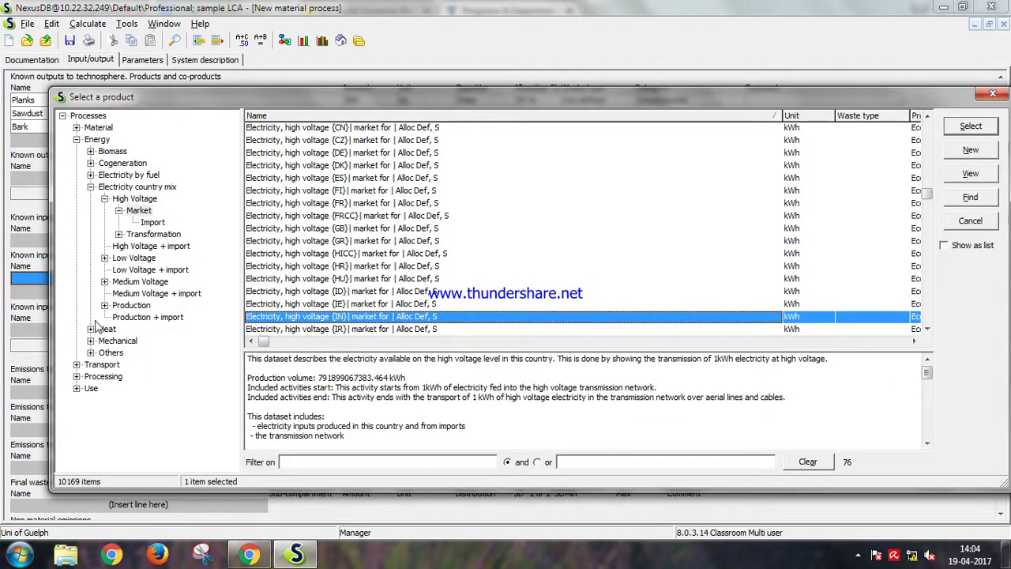
double_click(100, 132)
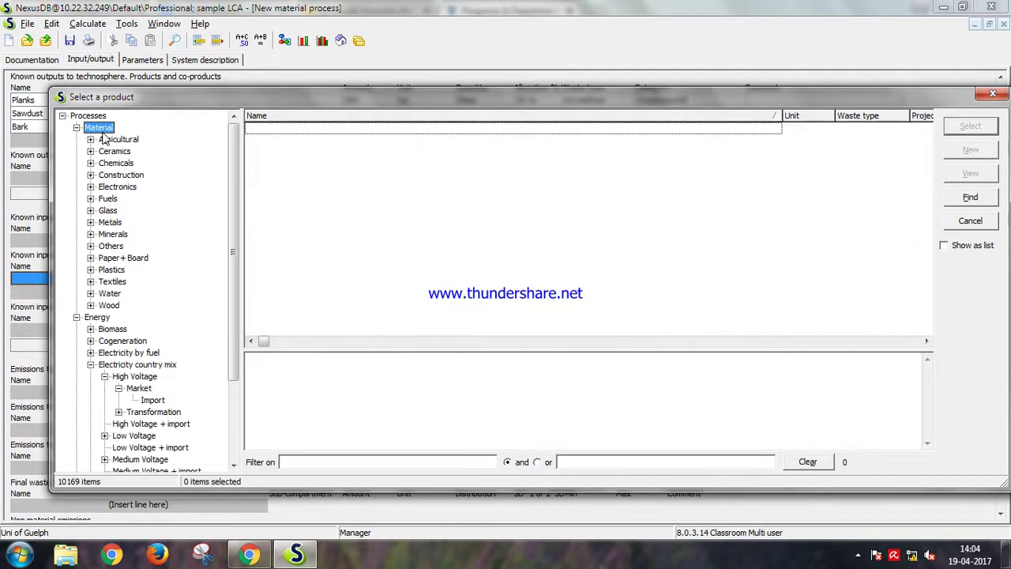
double_click(109, 308)
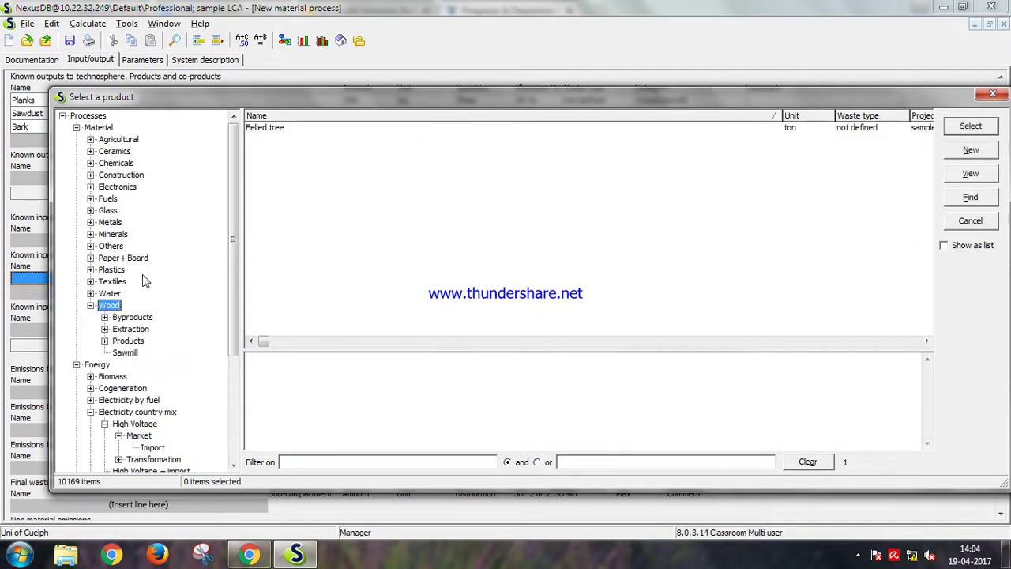
left_click(282, 129)
left_click(983, 133)
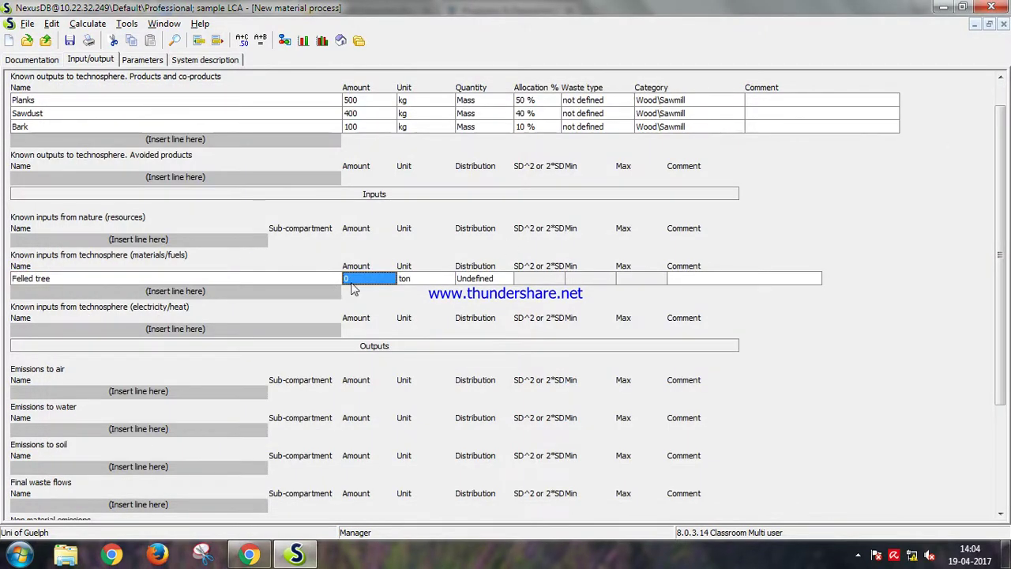
type("1")
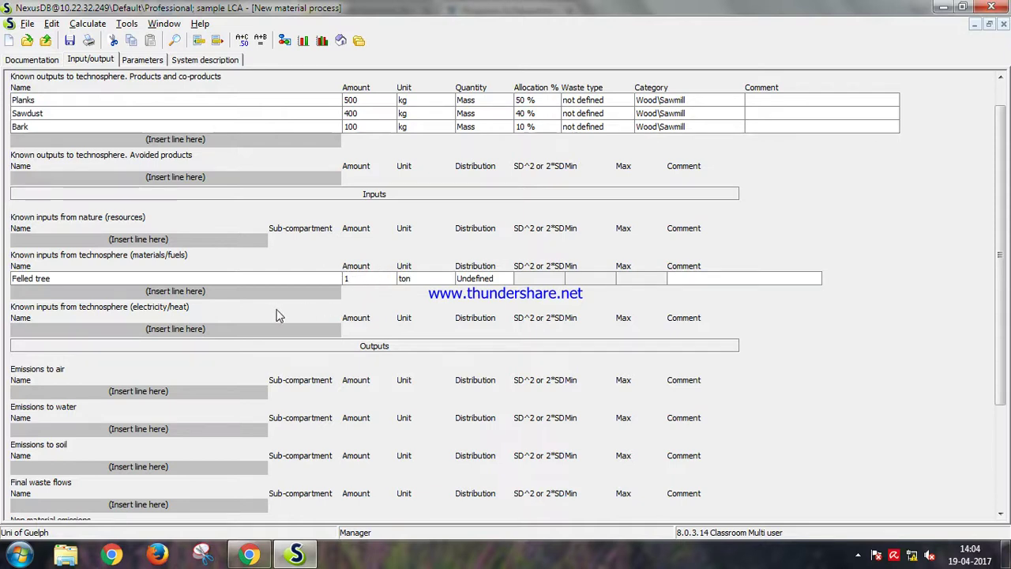
Step: Add the lorry 16-32 metric ton EURO3 {GLO} market transport as a 250 tkm input
double_click(164, 330)
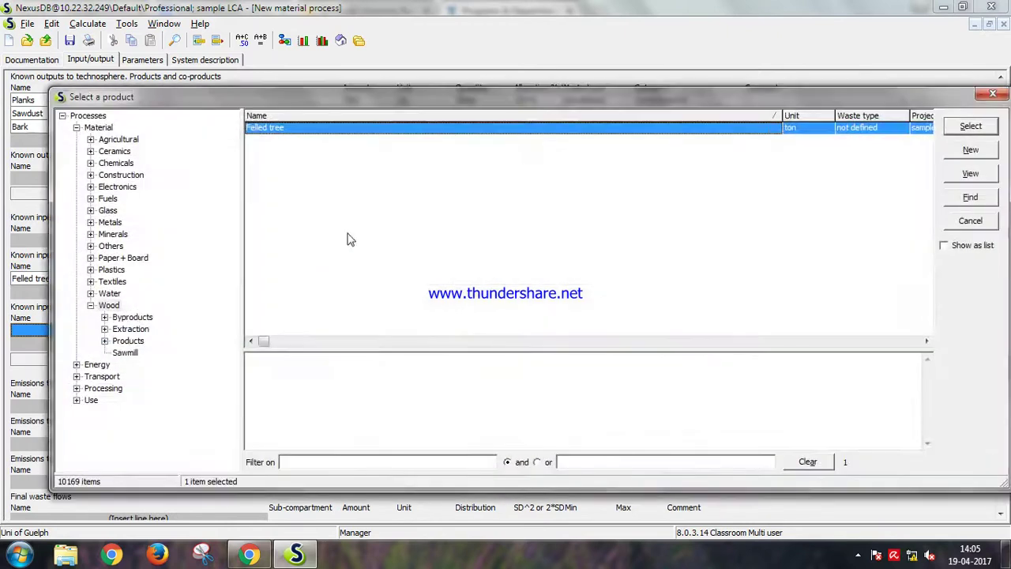
double_click(100, 376)
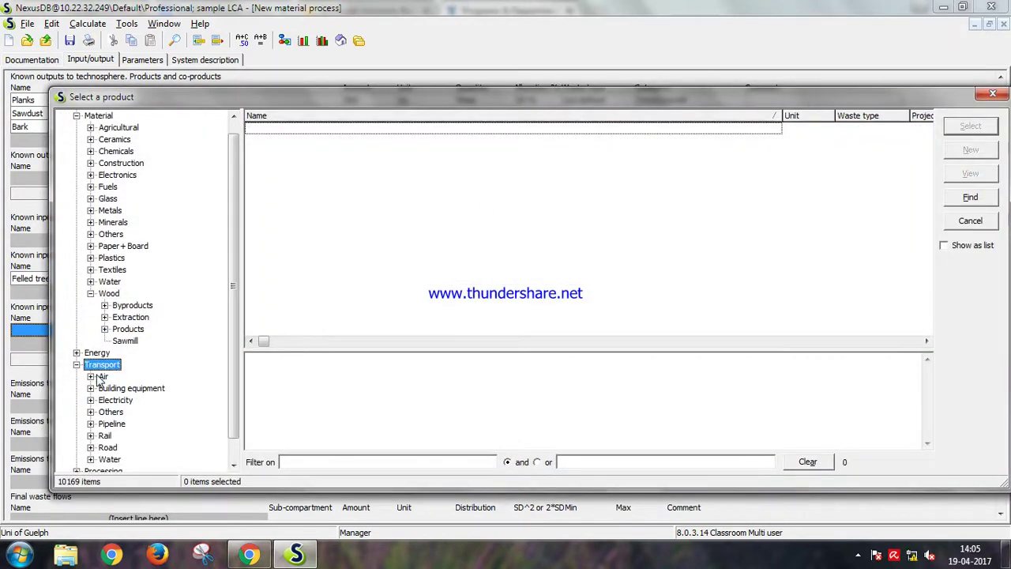
double_click(107, 447)
double_click(124, 448)
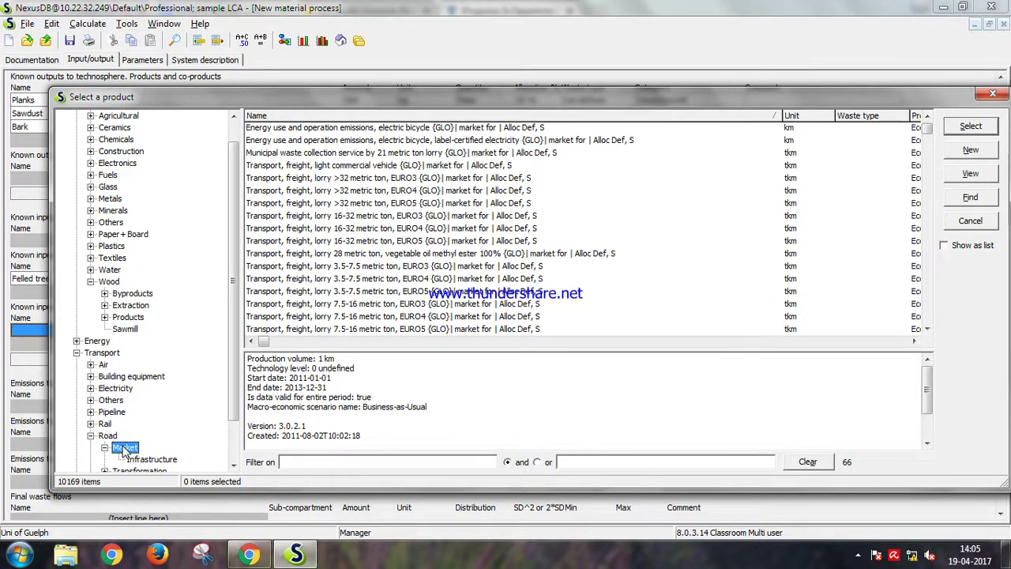
left_click(388, 217)
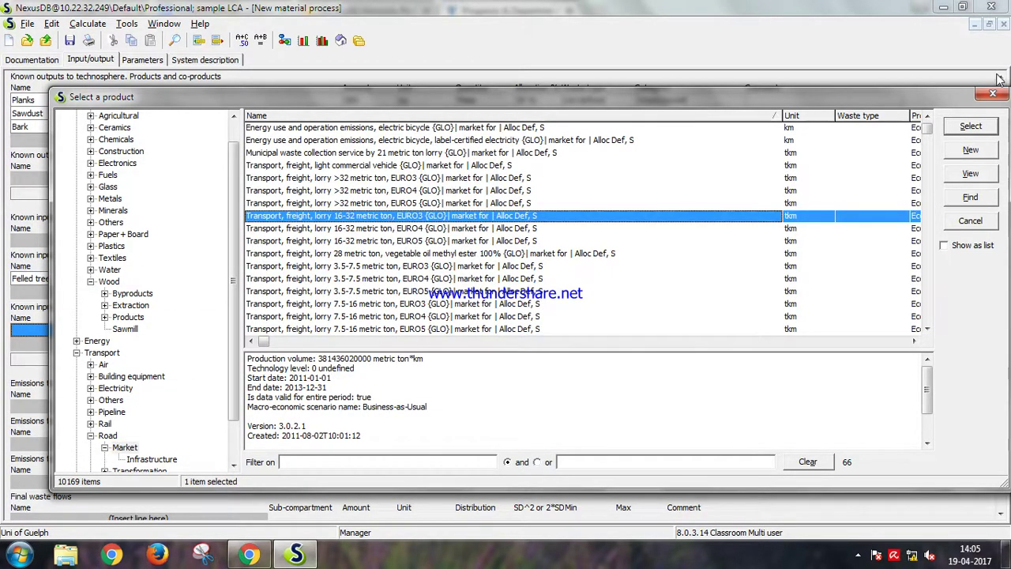
left_click(976, 130)
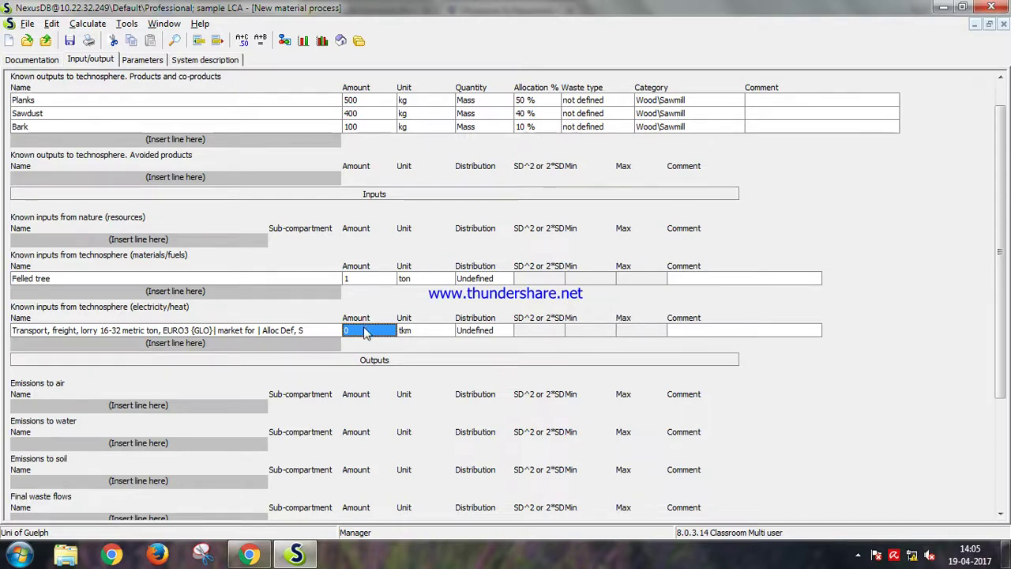
type("25")
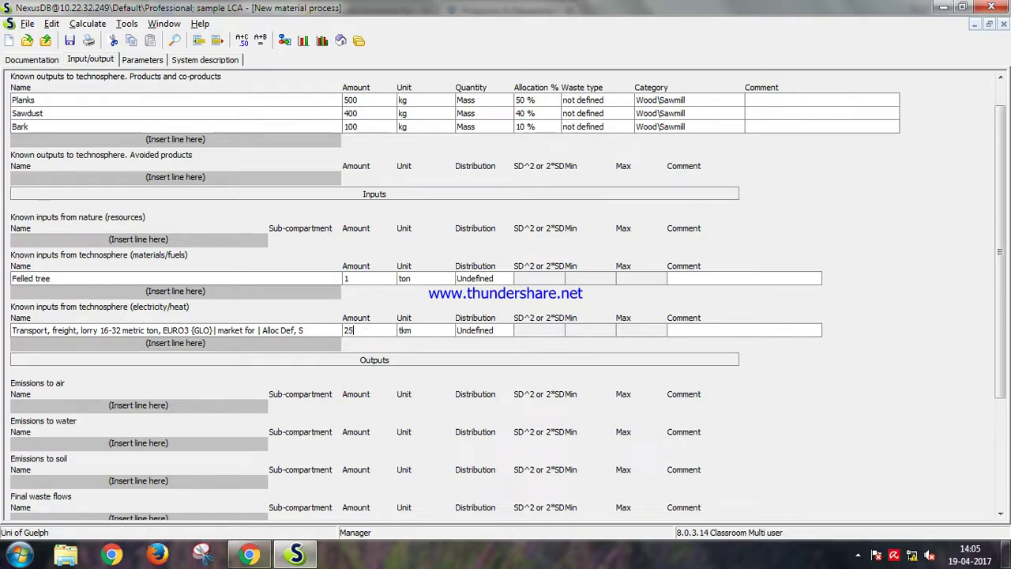
Step: Add Electricity, high voltage {IN} market as a 150 kWh electricity/heat input
double_click(287, 343)
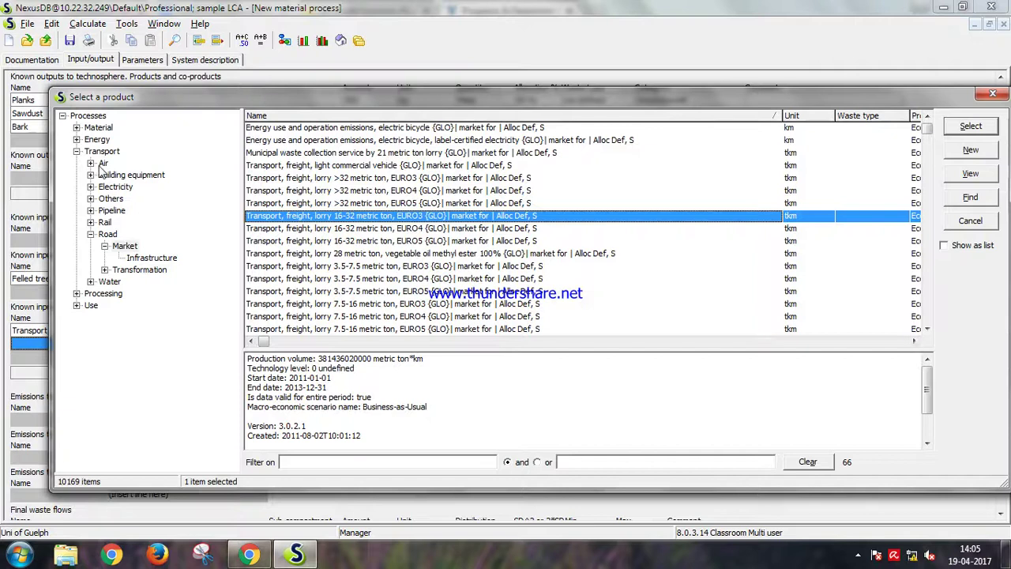
double_click(94, 141)
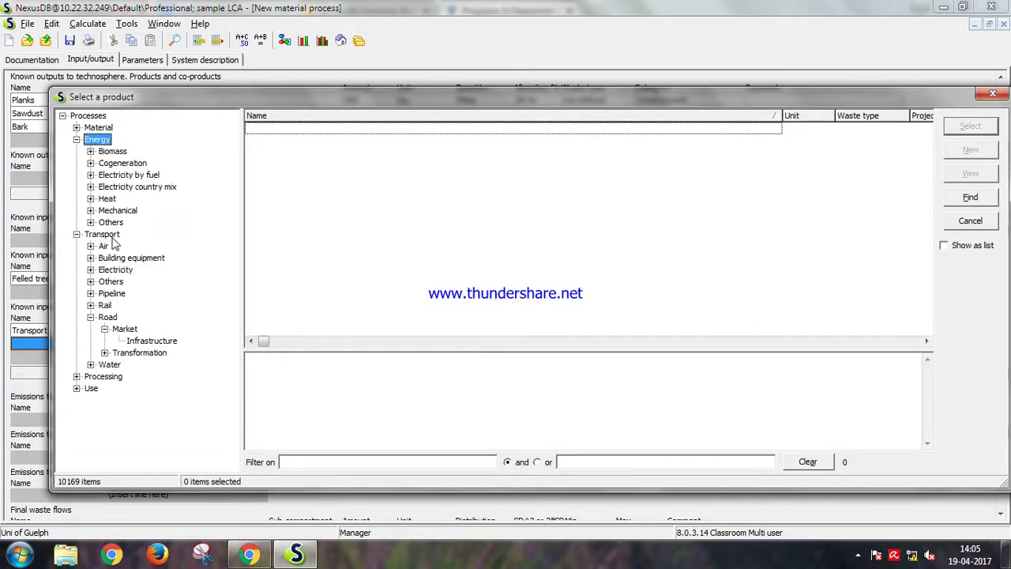
double_click(148, 186)
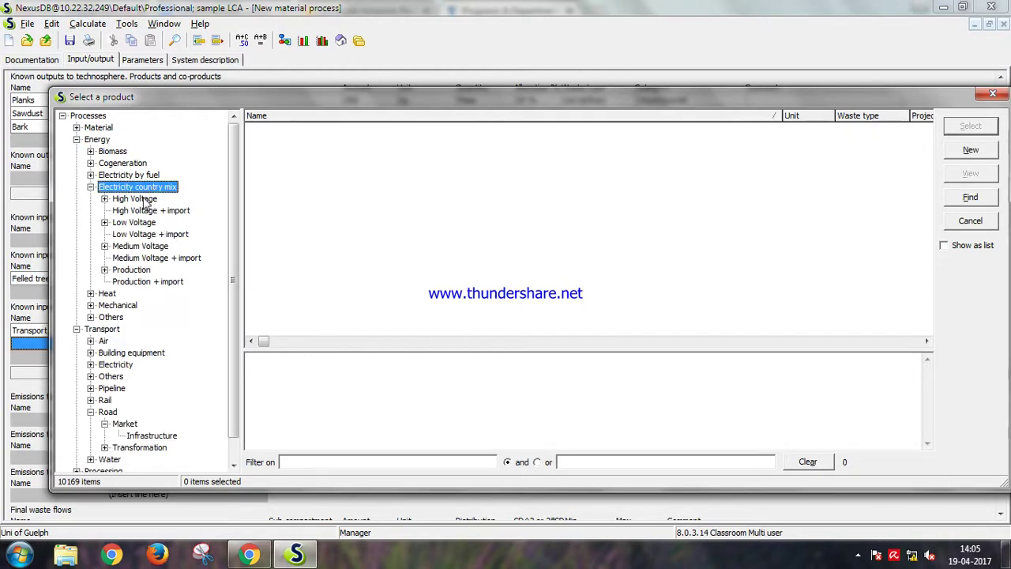
double_click(145, 198)
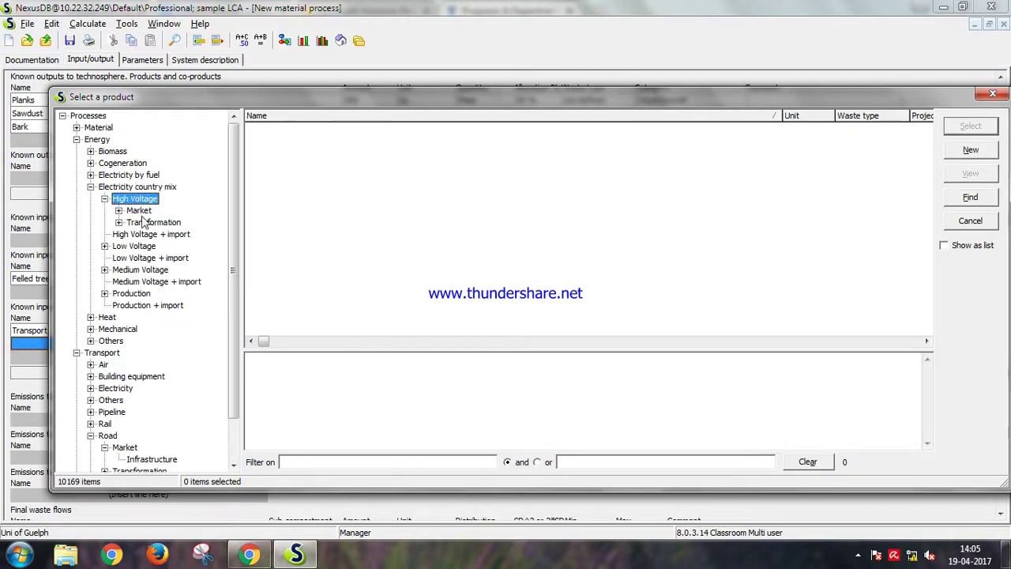
double_click(145, 224)
double_click(143, 212)
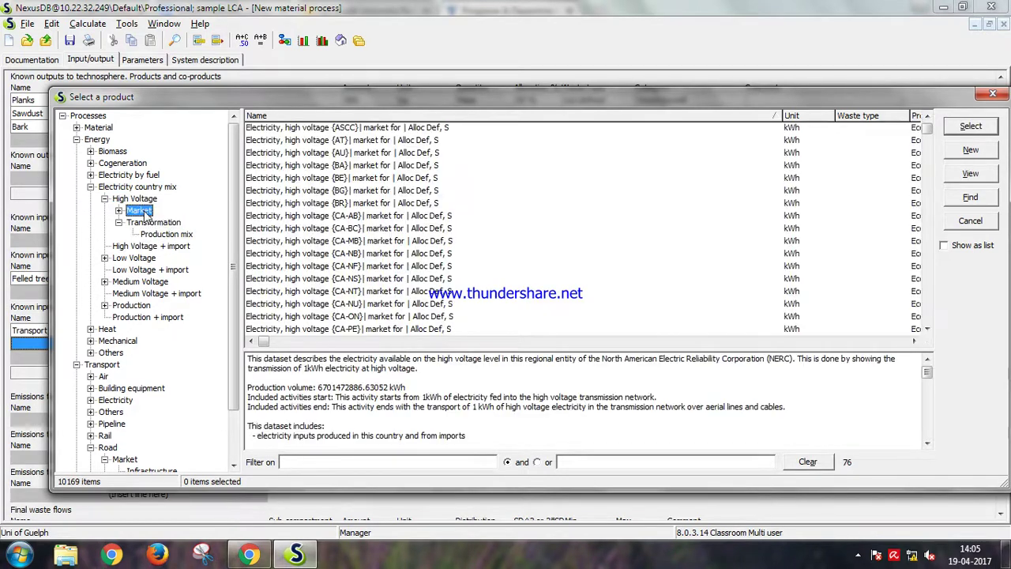
left_click(379, 463)
type("in")
left_click(365, 128)
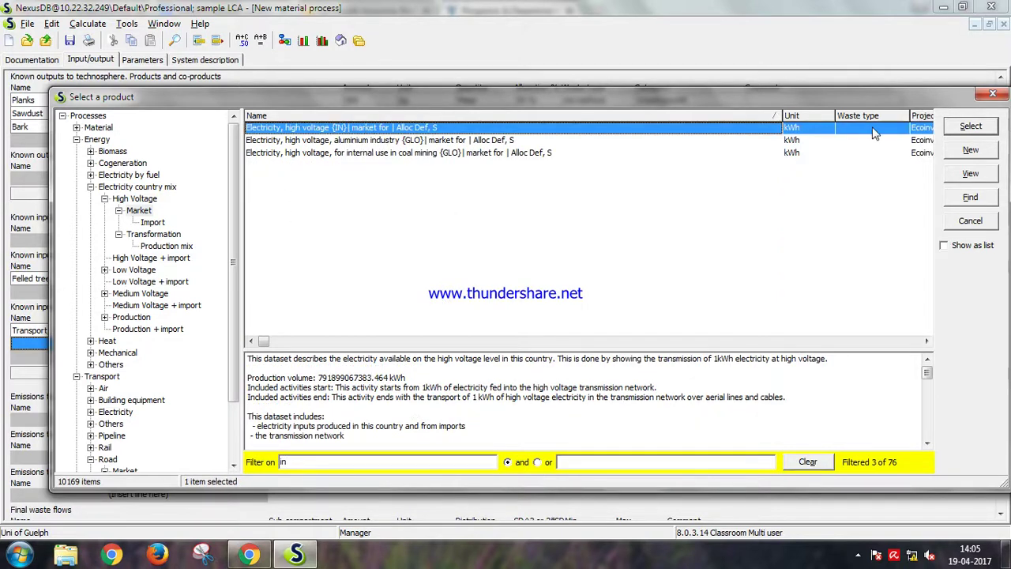
left_click(971, 126)
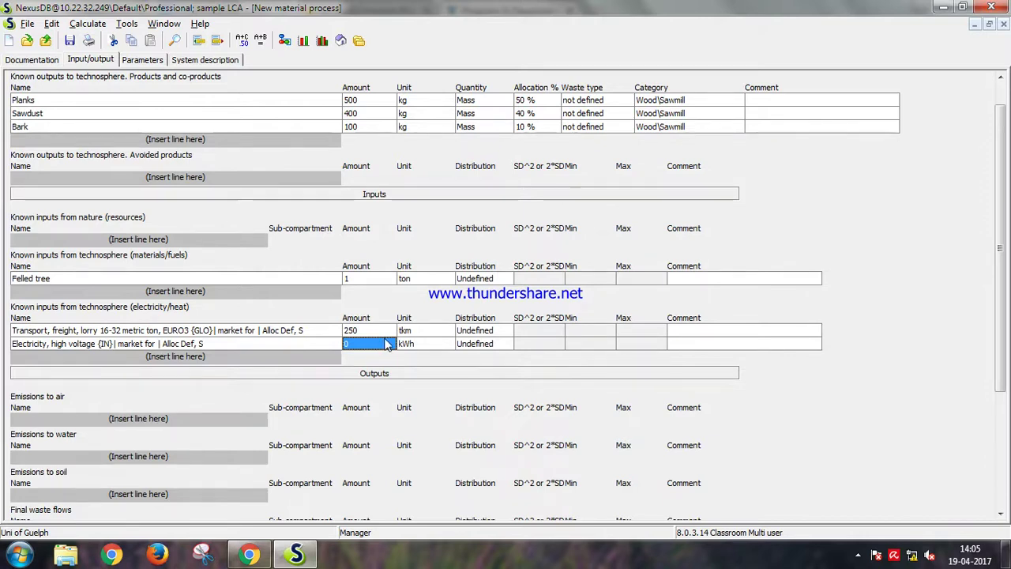
type("1")
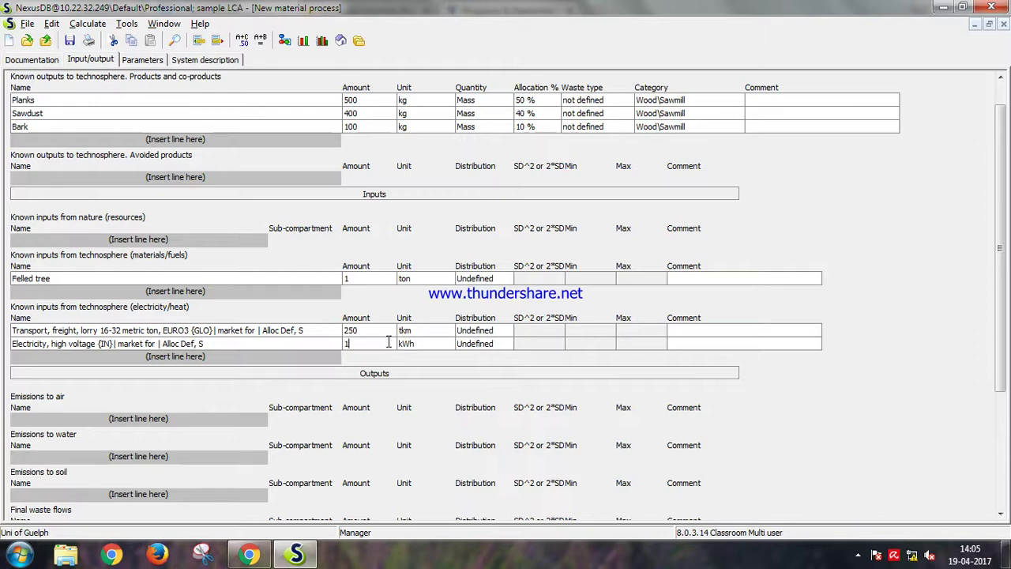
type("50")
Step: Add Carbon dioxide as an air emission of 450 kg
scroll(426, 355, "down", 1)
scroll(427, 362, "down", 2)
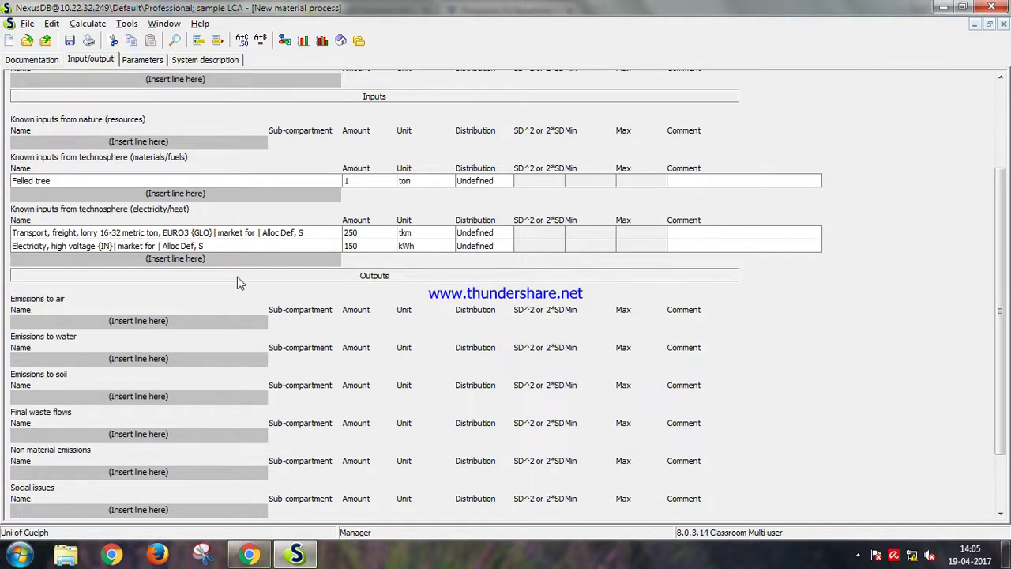
scroll(221, 292, "down", 1)
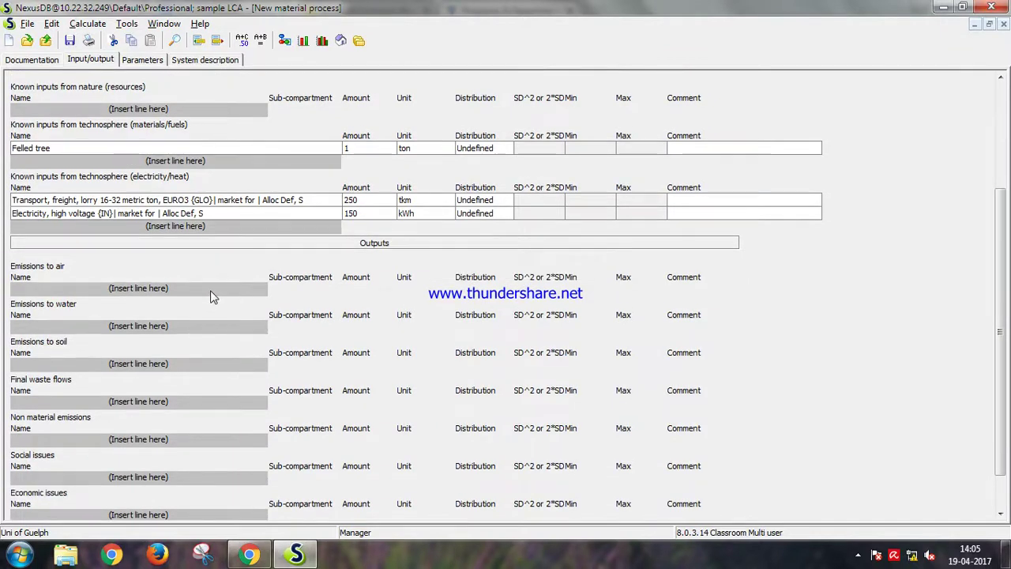
double_click(160, 288)
left_click(311, 424)
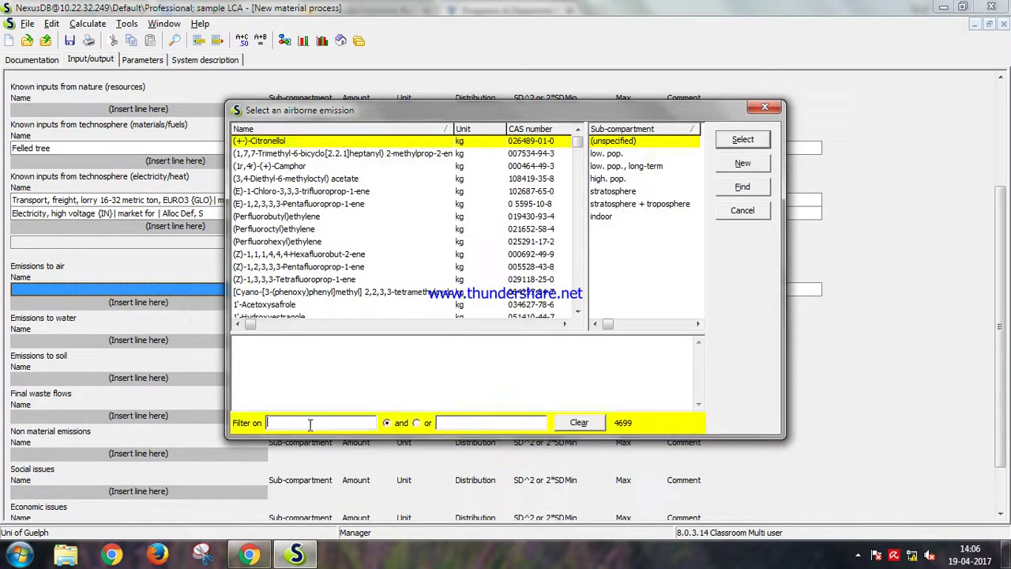
type("carbon d")
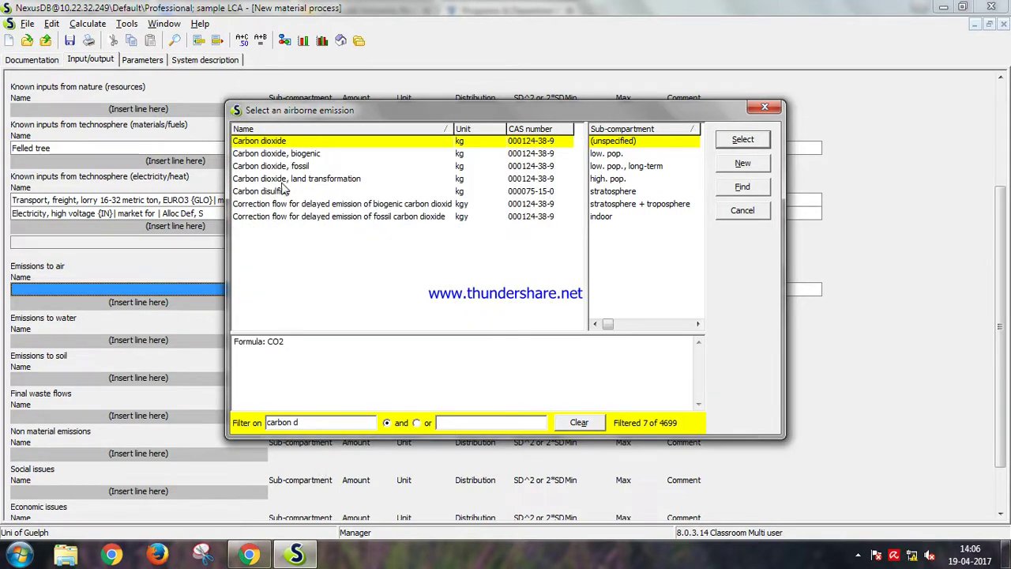
left_click(294, 143)
left_click(750, 142)
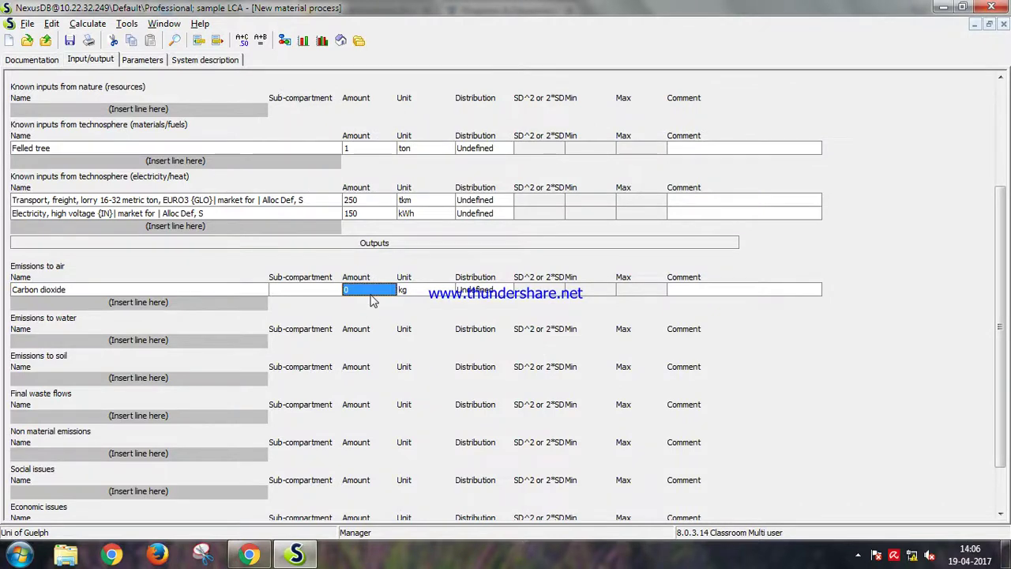
type("45")
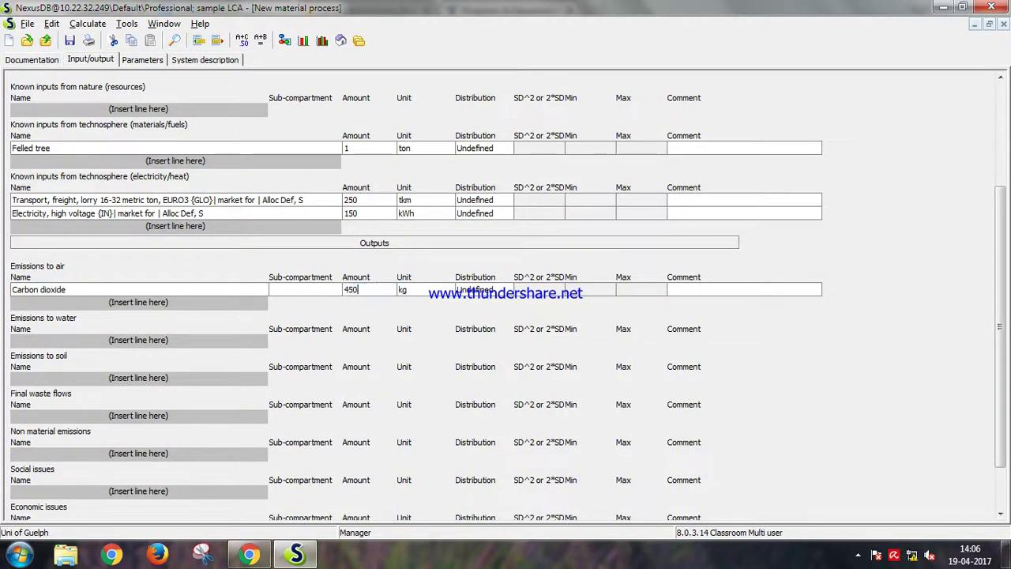
type("0")
Step: Add Carbon monoxide as an air emission of 2.9 kg
double_click(237, 305)
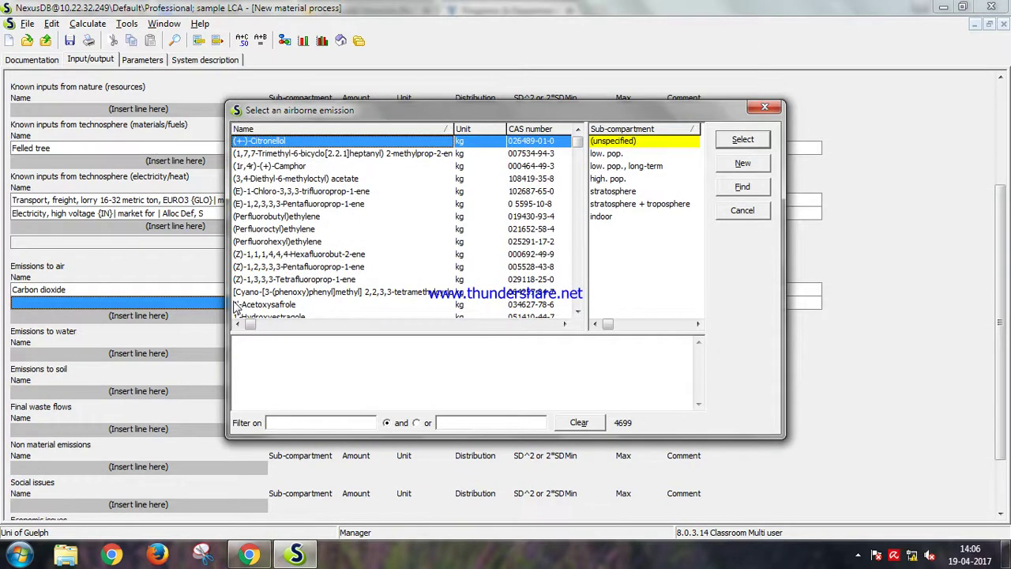
left_click(329, 423)
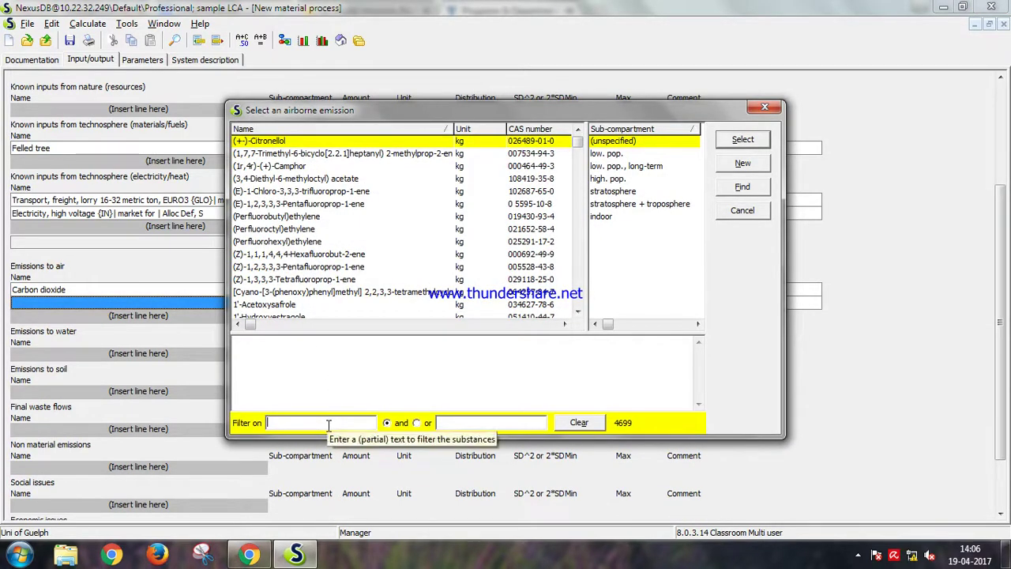
type("carbon m")
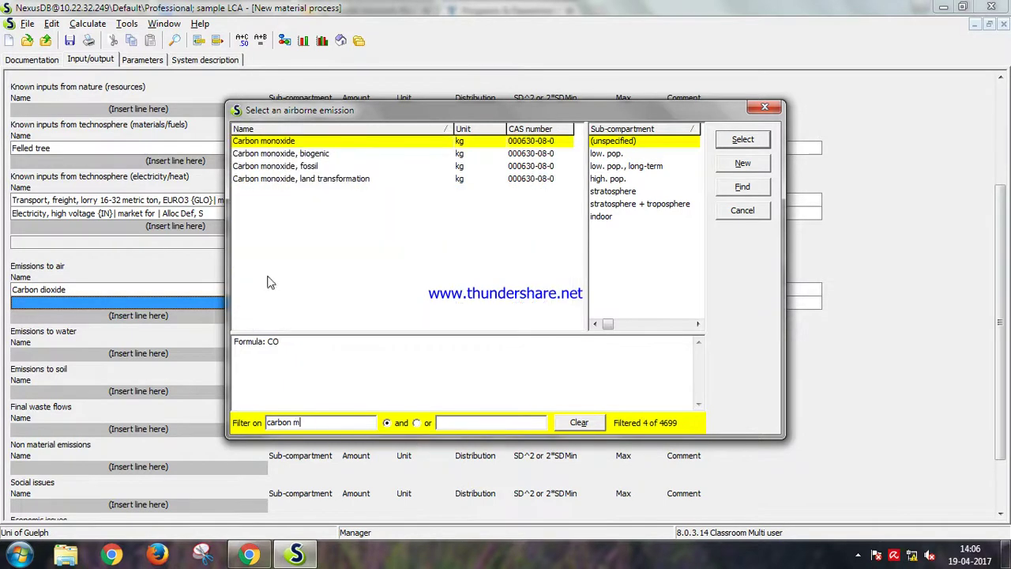
left_click(320, 142)
left_click(743, 140)
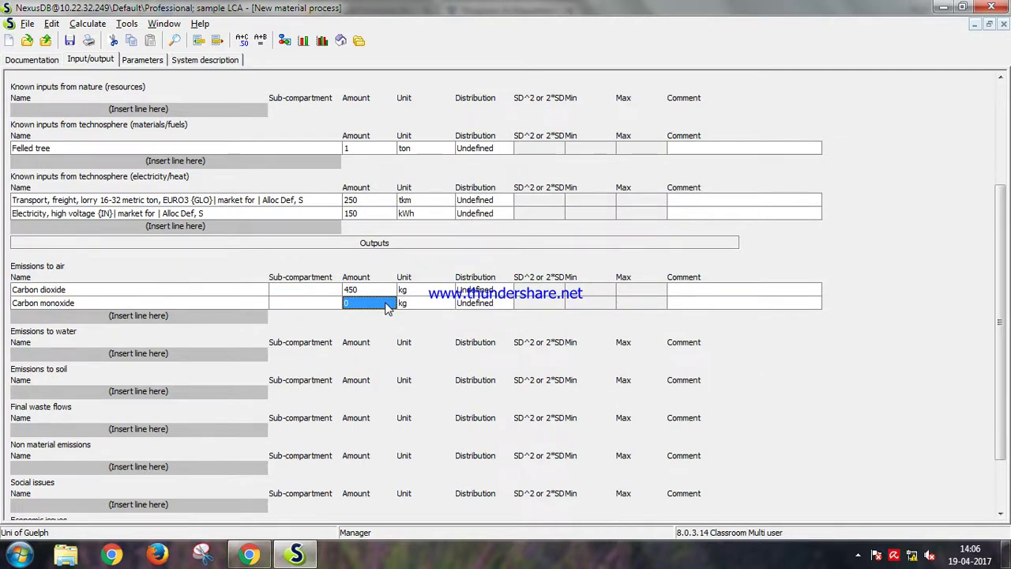
type("2.9")
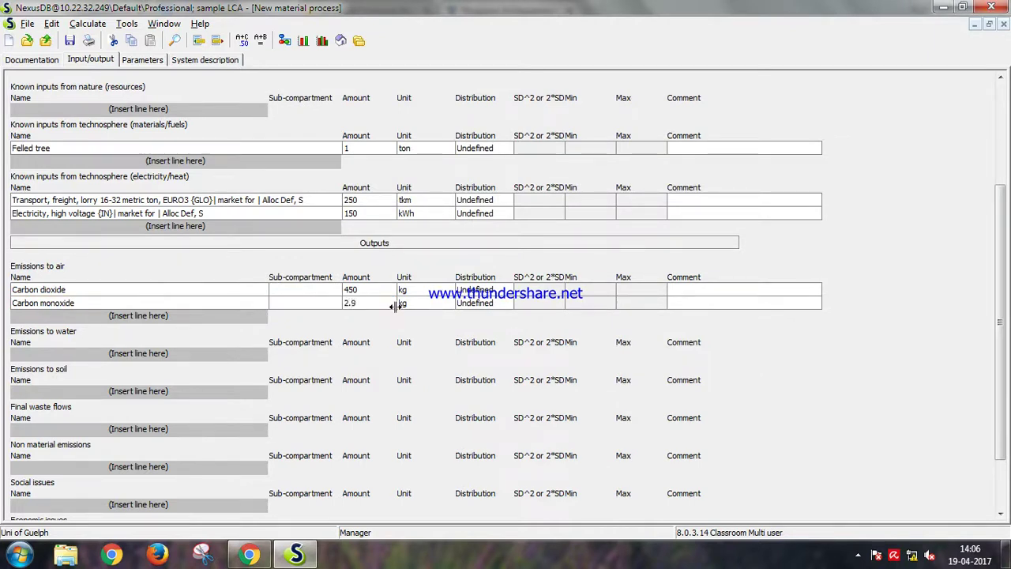
Step: Add Nitrogen dioxide as an air emission of 500 g
left_click(215, 315)
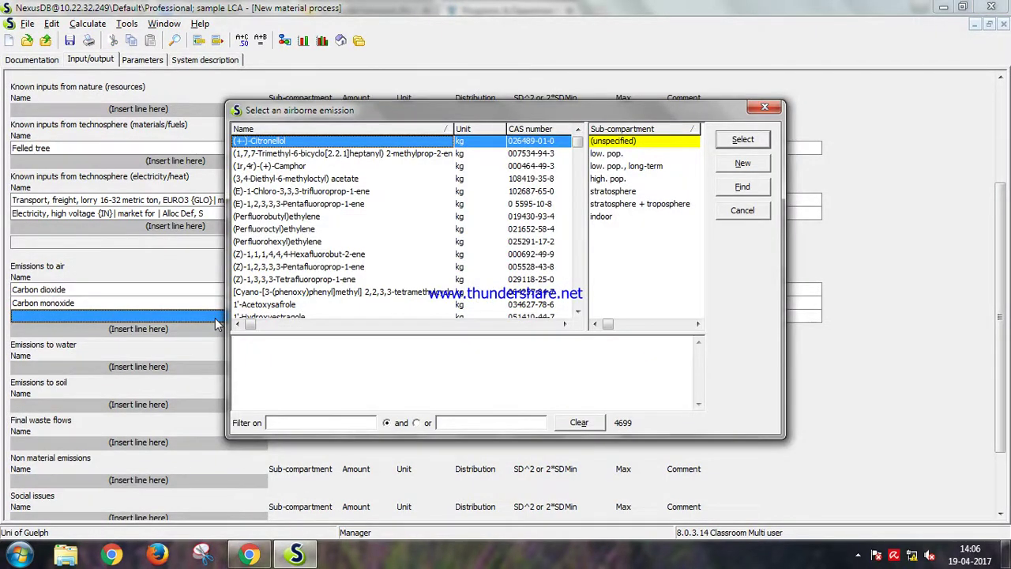
type("ni")
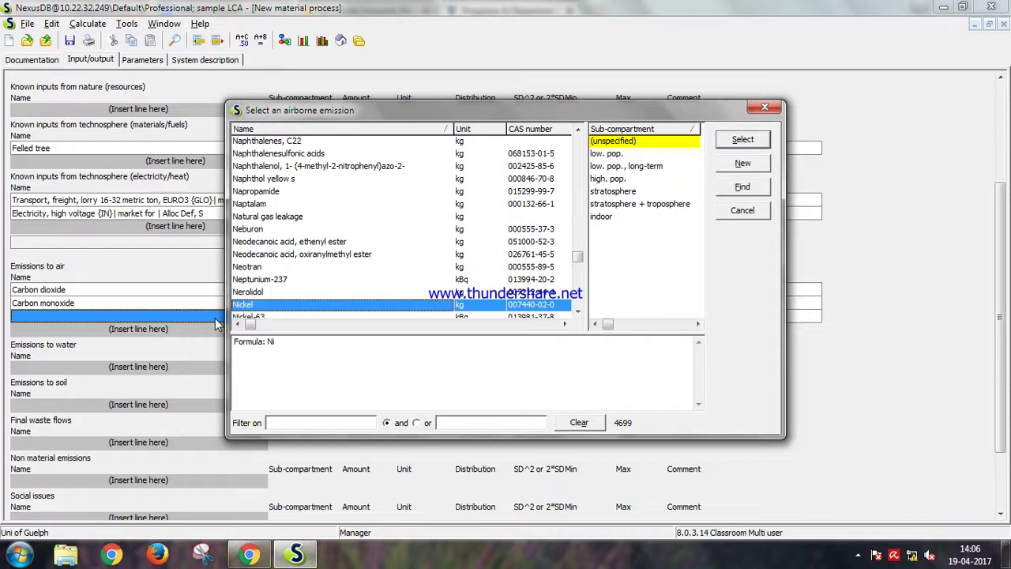
type("t")
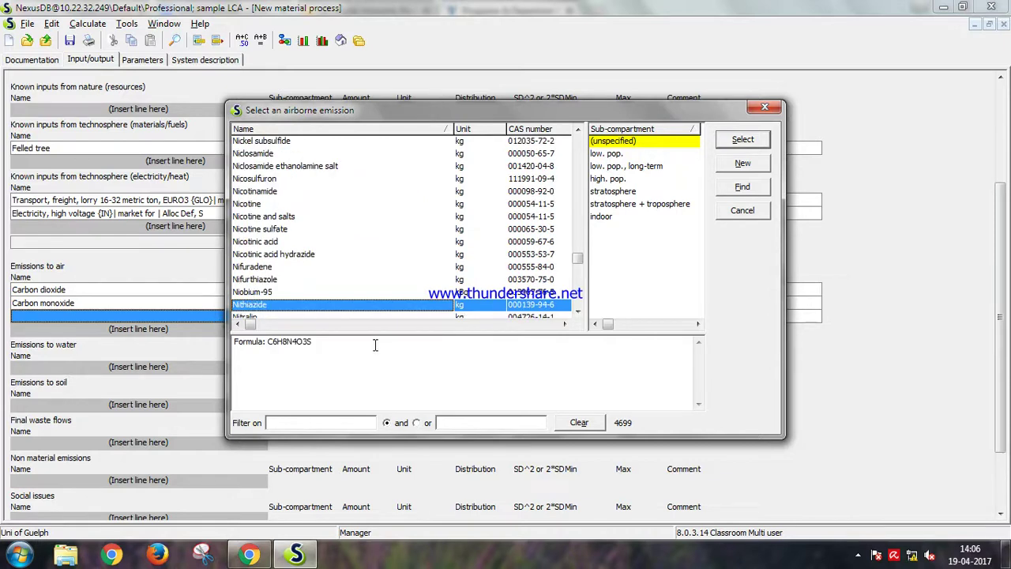
type("rat")
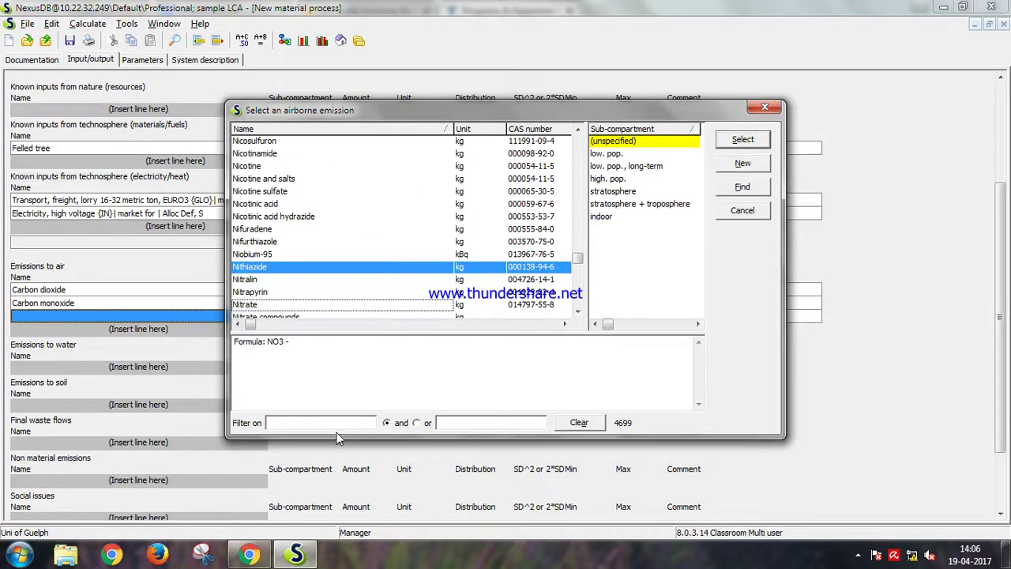
left_click(335, 422)
type("nit")
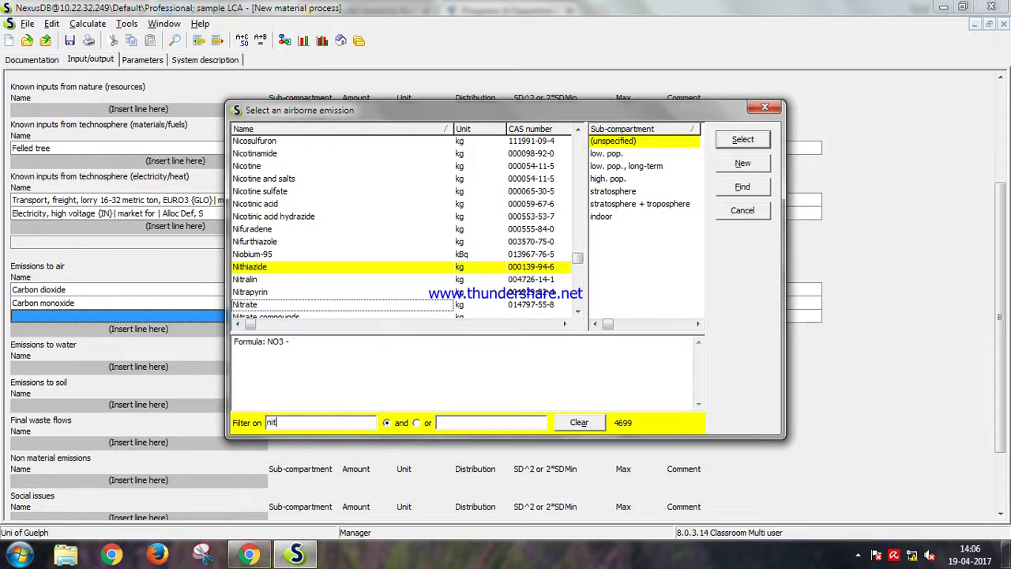
type("rogen")
key("Return")
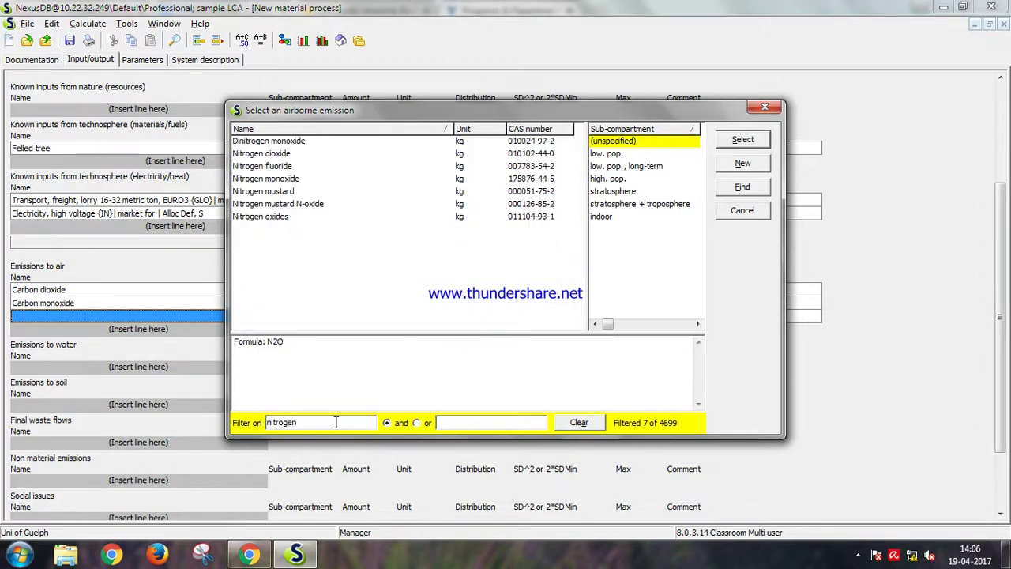
left_click(273, 154)
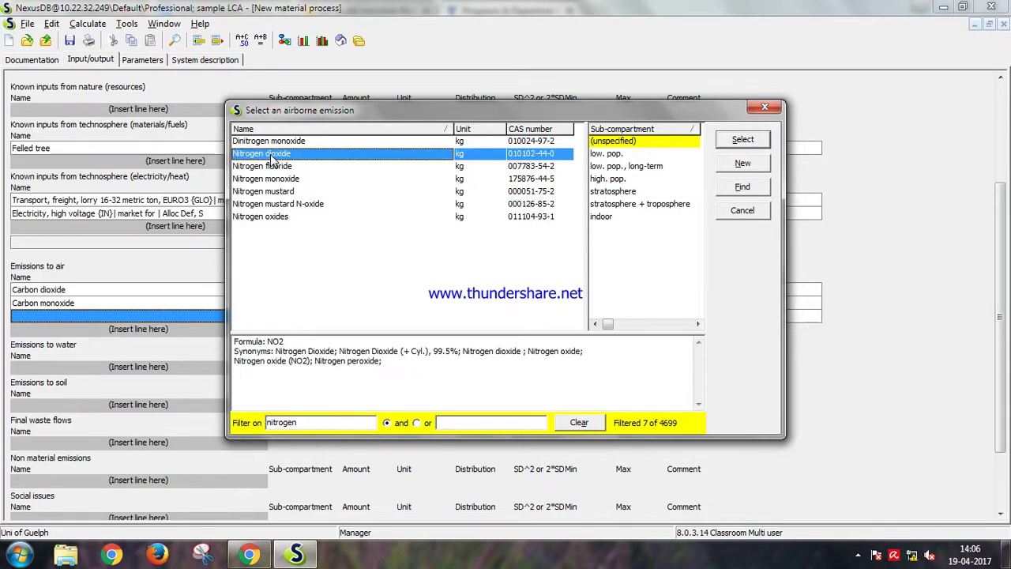
left_click(743, 140)
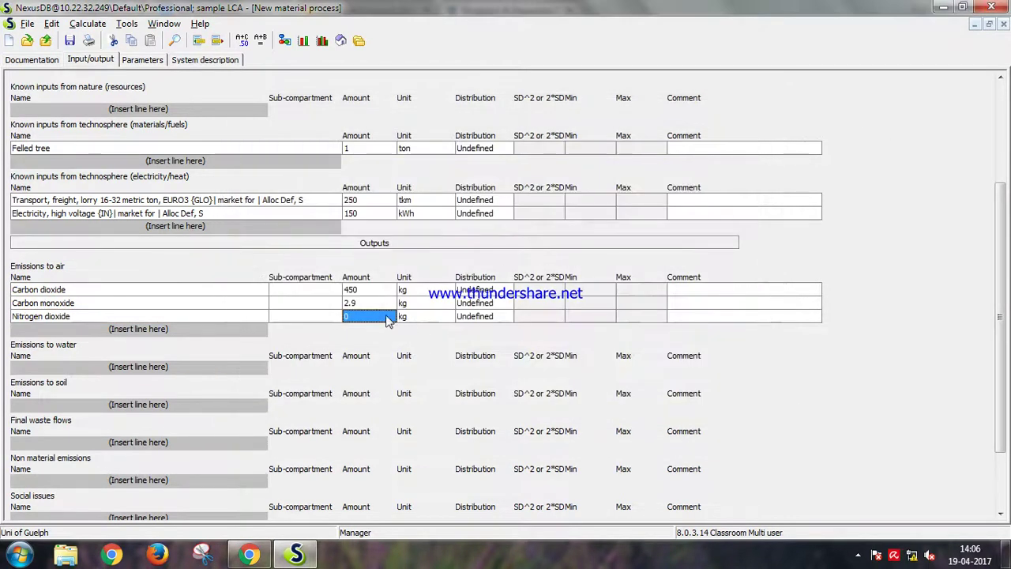
type("500")
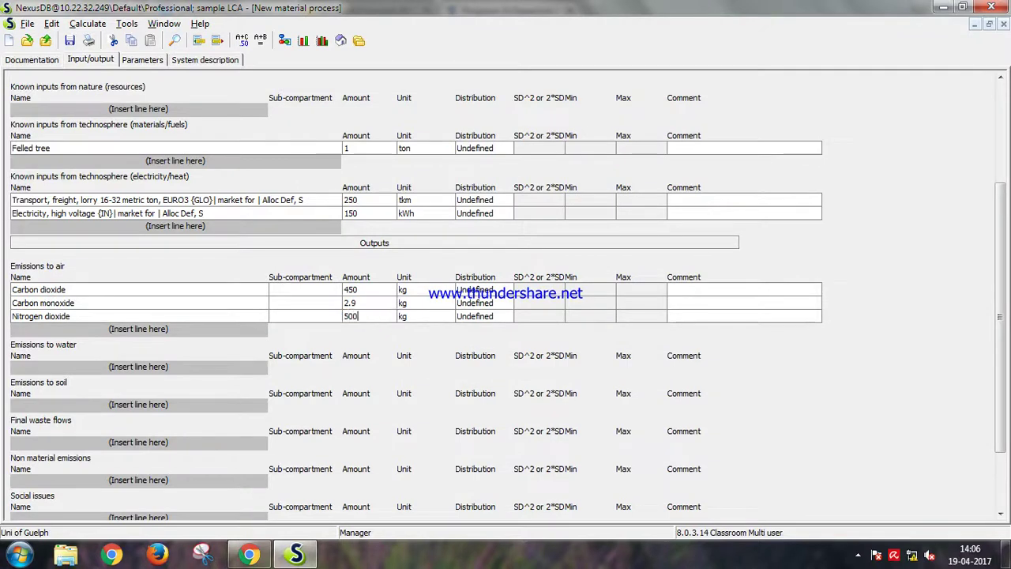
left_click(410, 318)
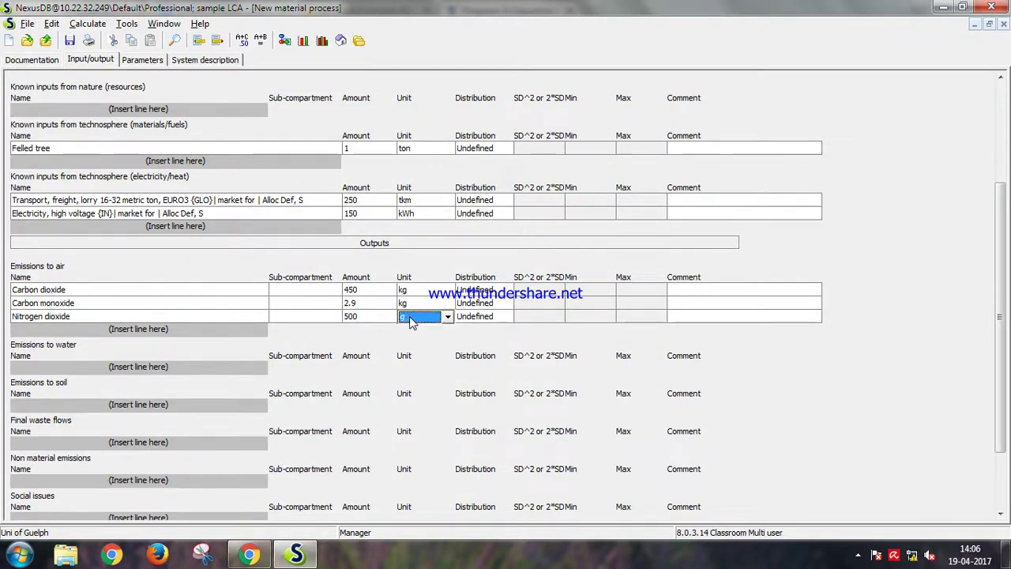
left_click(406, 359)
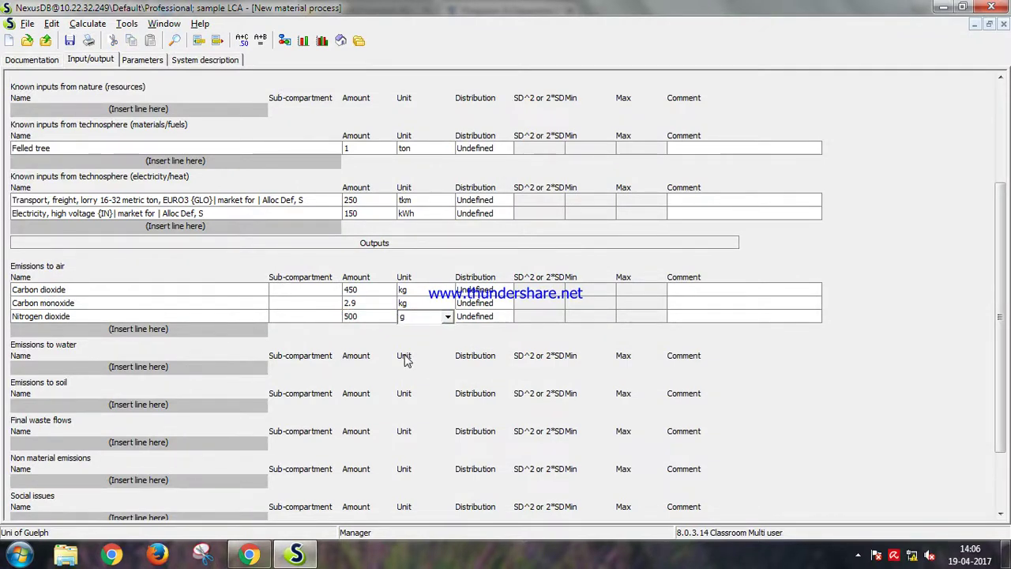
Step: Add Particulates, < 10 um as an air emission of 540 g
left_click(201, 331)
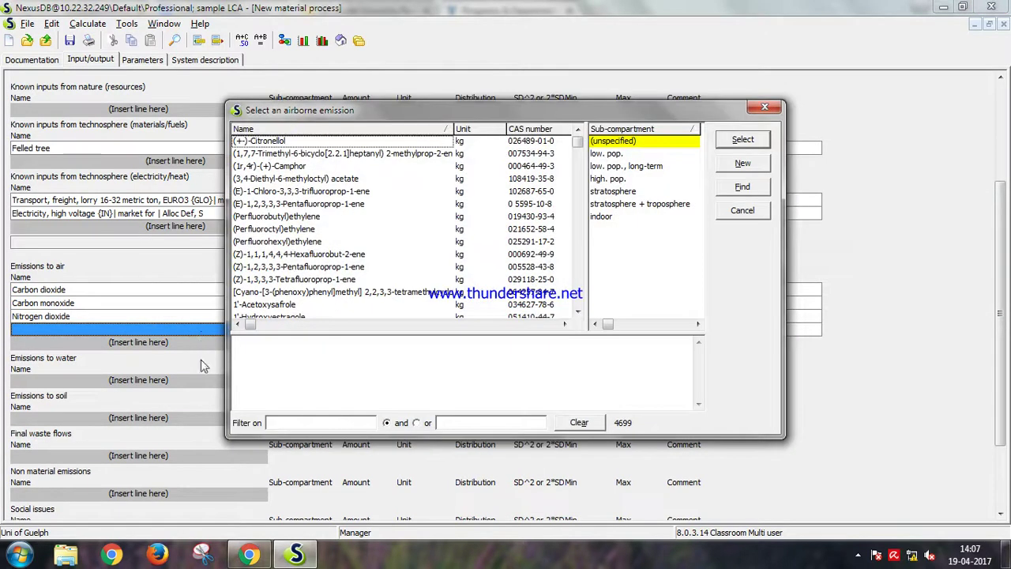
left_click(269, 421)
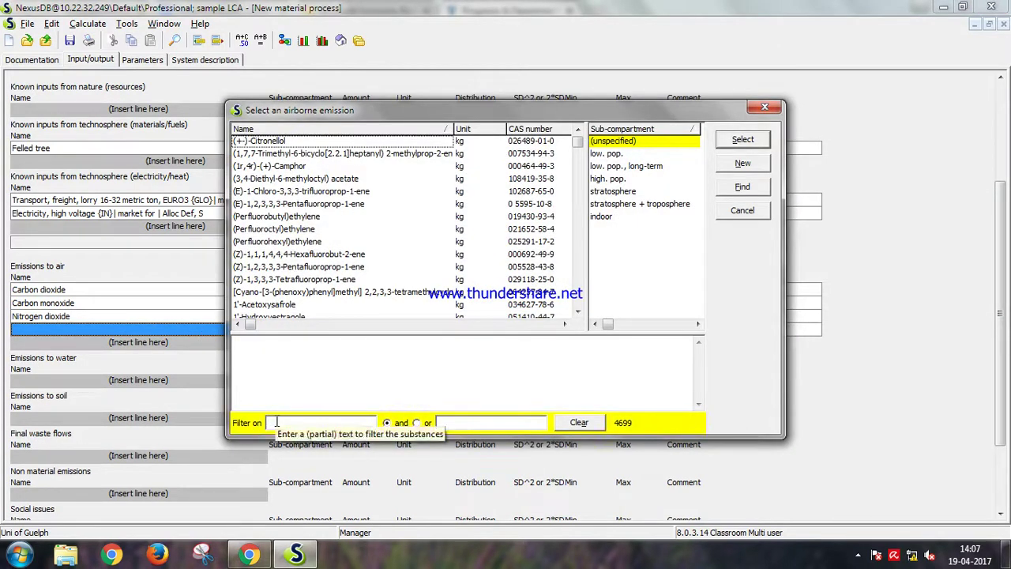
type("Particul")
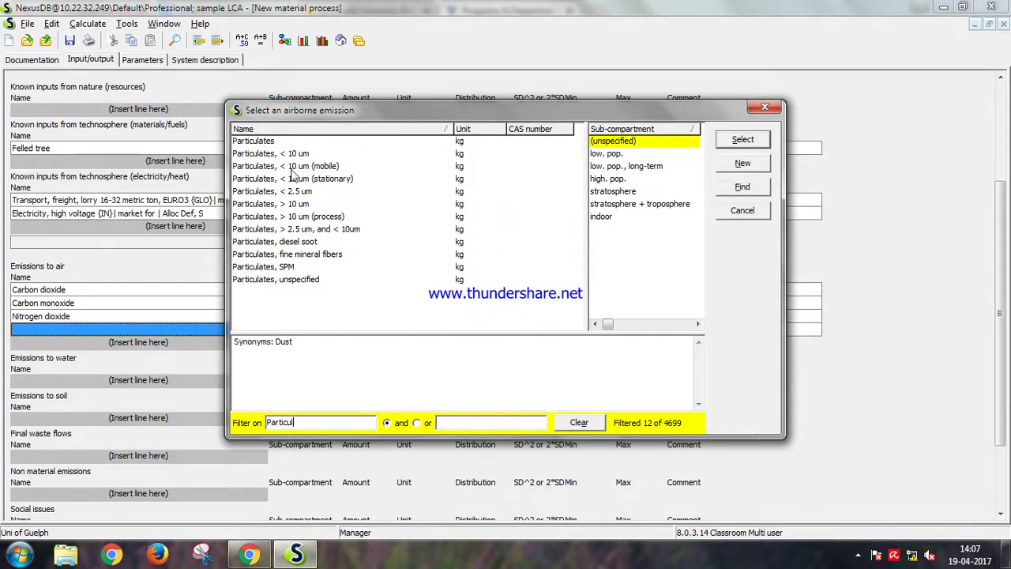
left_click(323, 157)
left_click(742, 140)
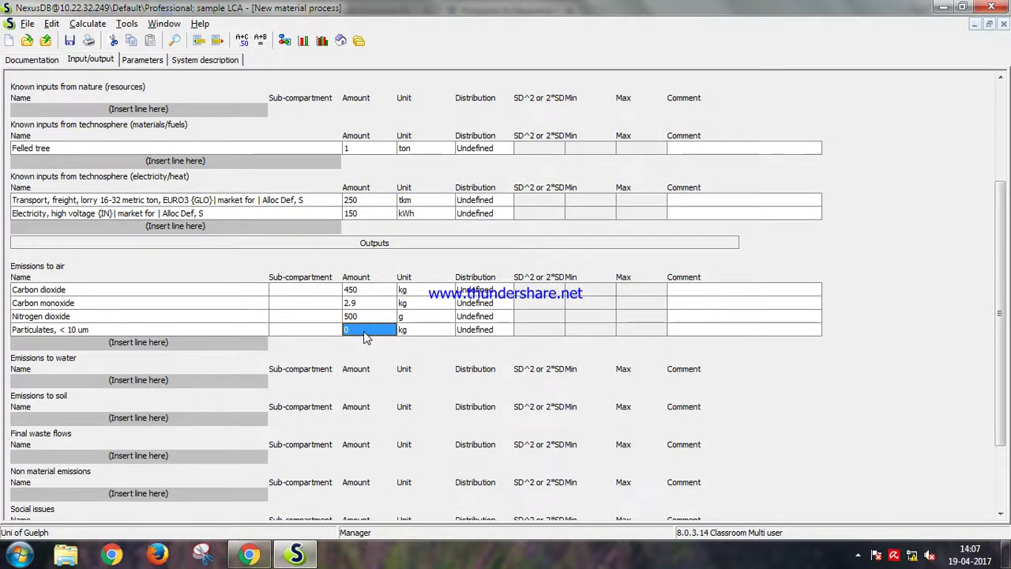
type("54")
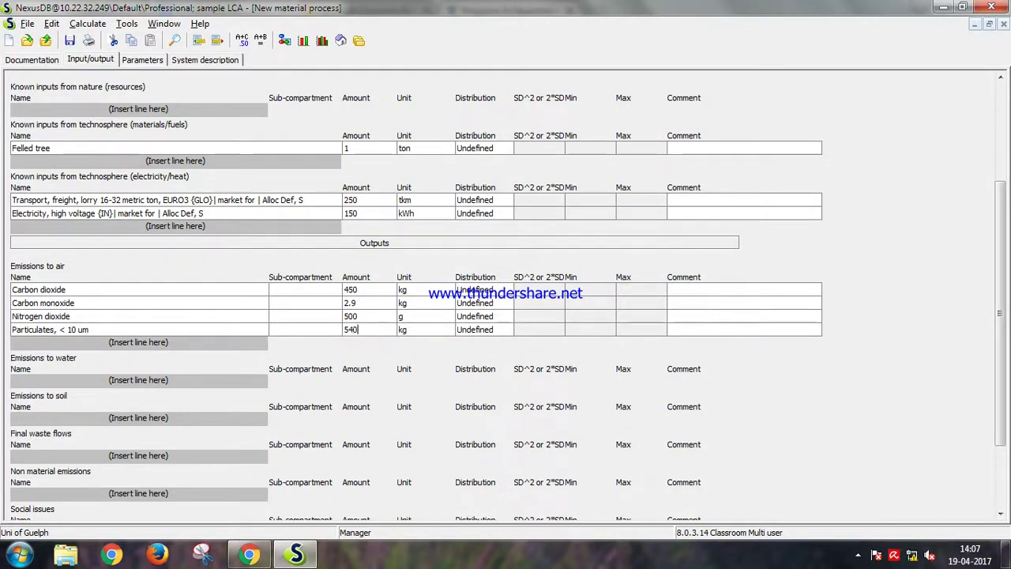
left_click(420, 331)
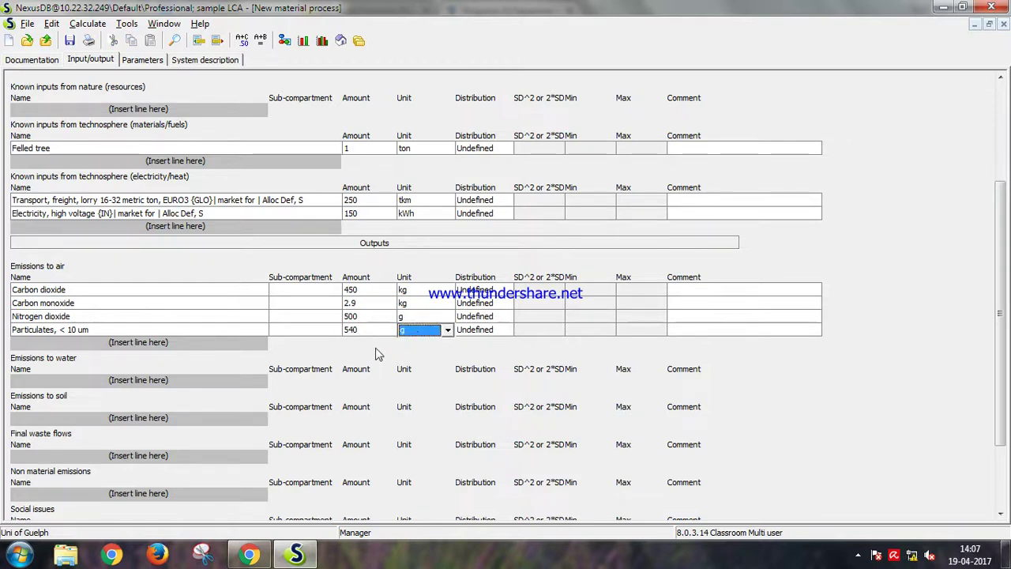
type("g")
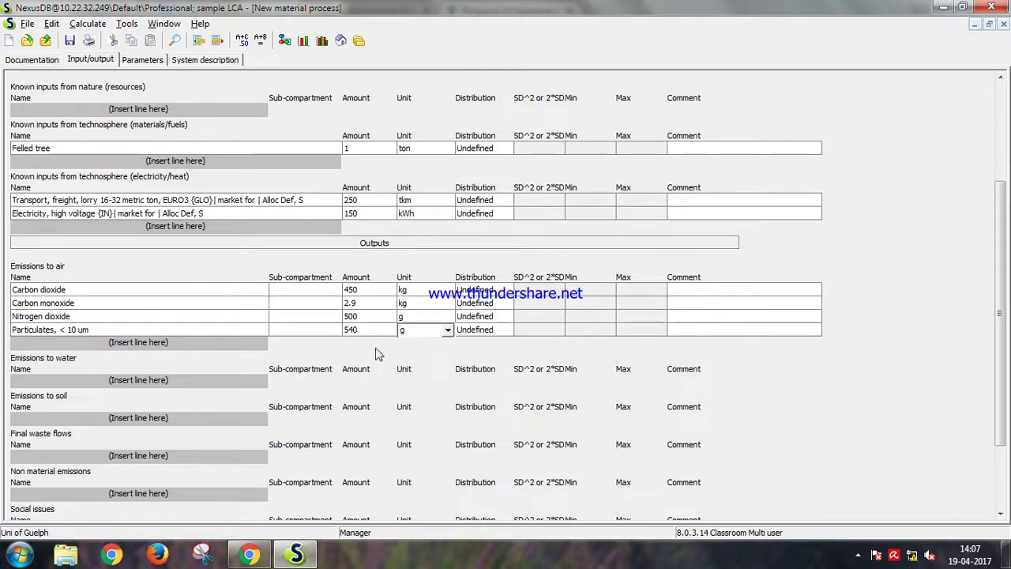
Step: Add Sulfur dioxide as an air emission of 100 g
double_click(176, 346)
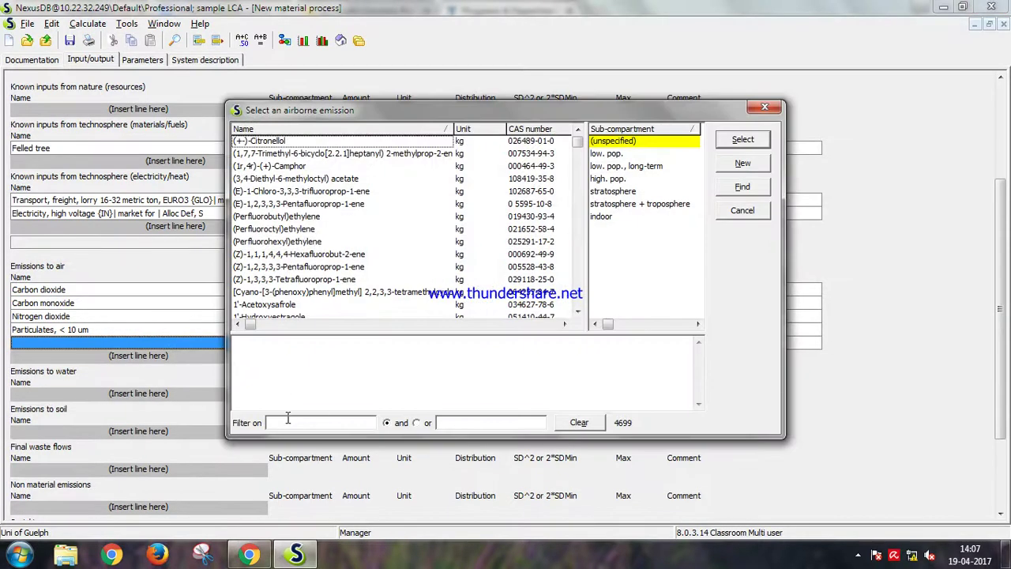
left_click(287, 421)
type("sulf")
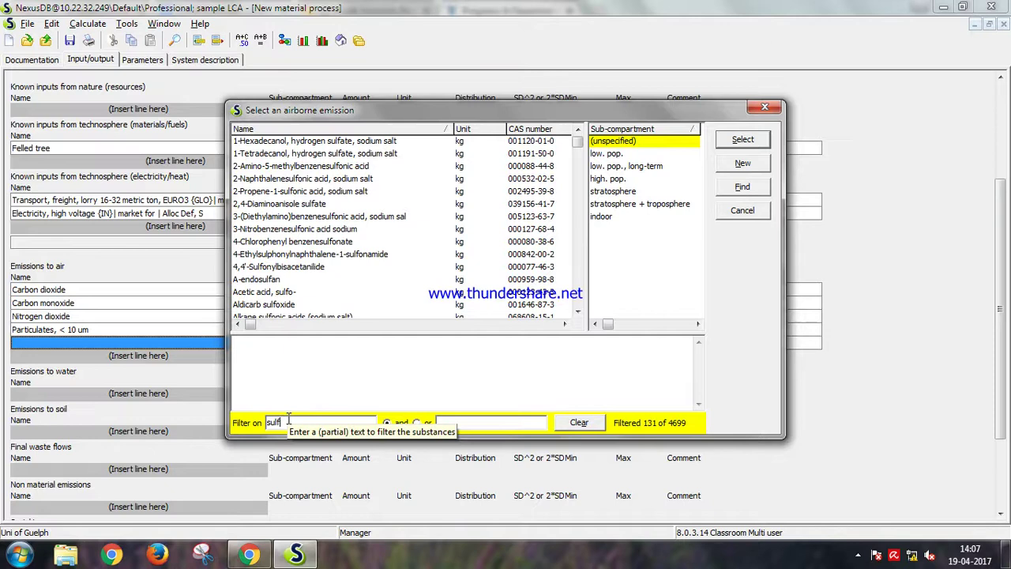
type("ur")
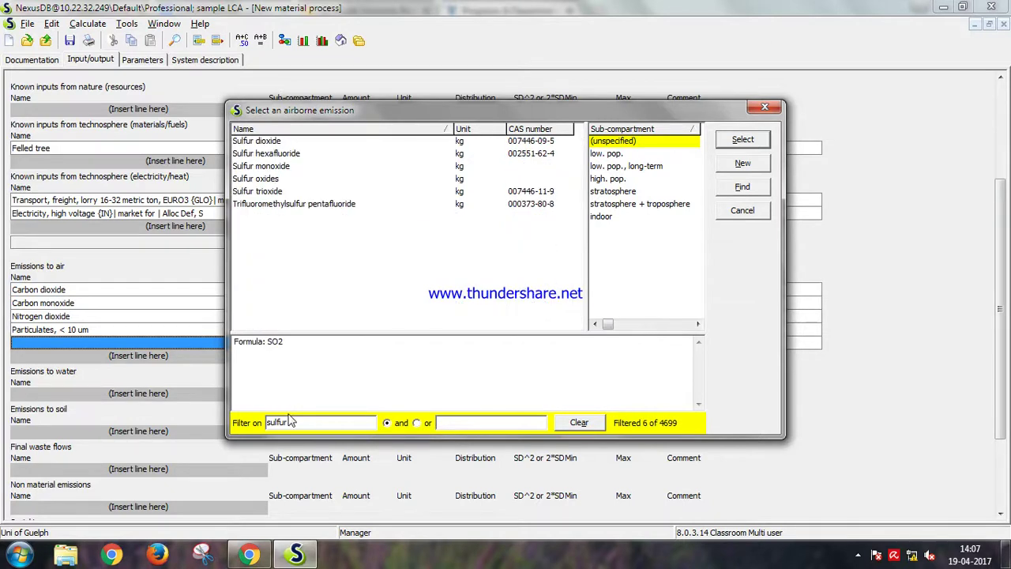
type(" d")
left_click(289, 147)
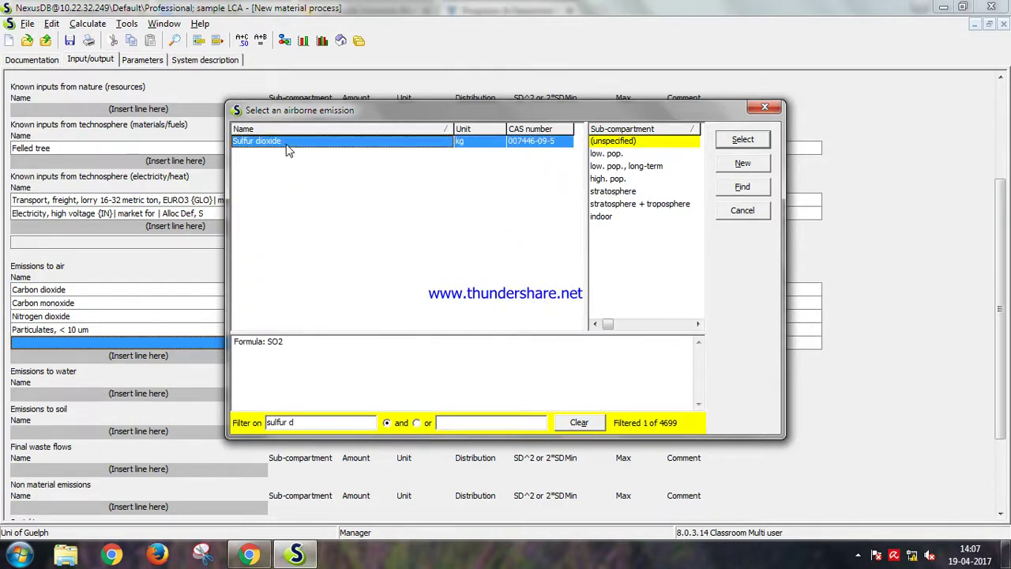
left_click(733, 142)
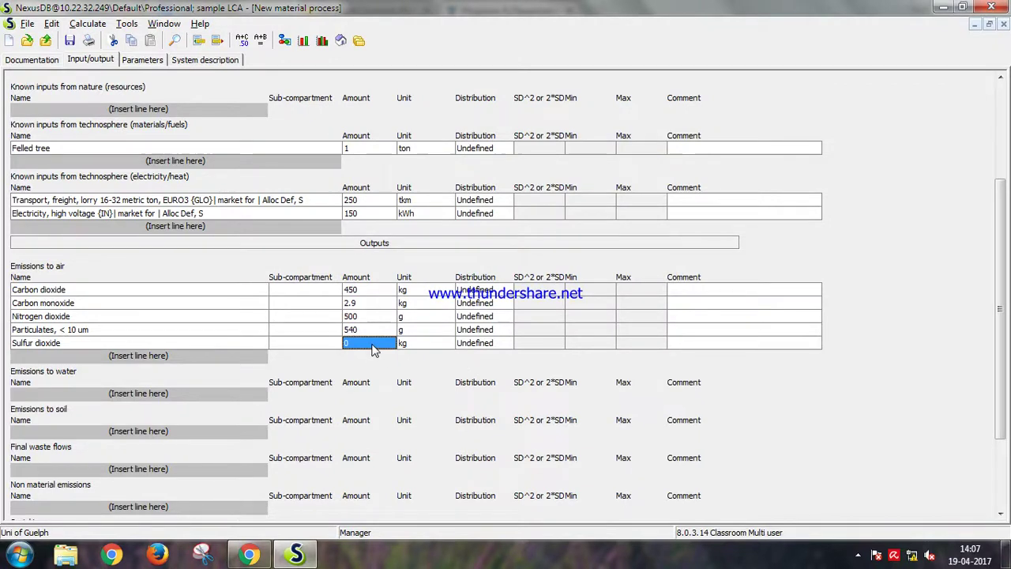
type("100")
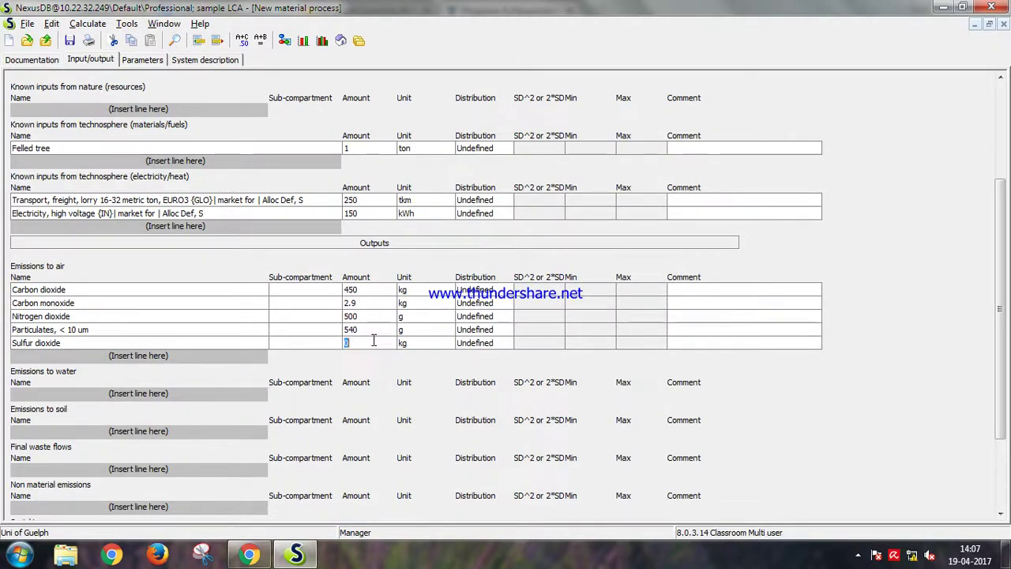
left_click(414, 344)
type("g")
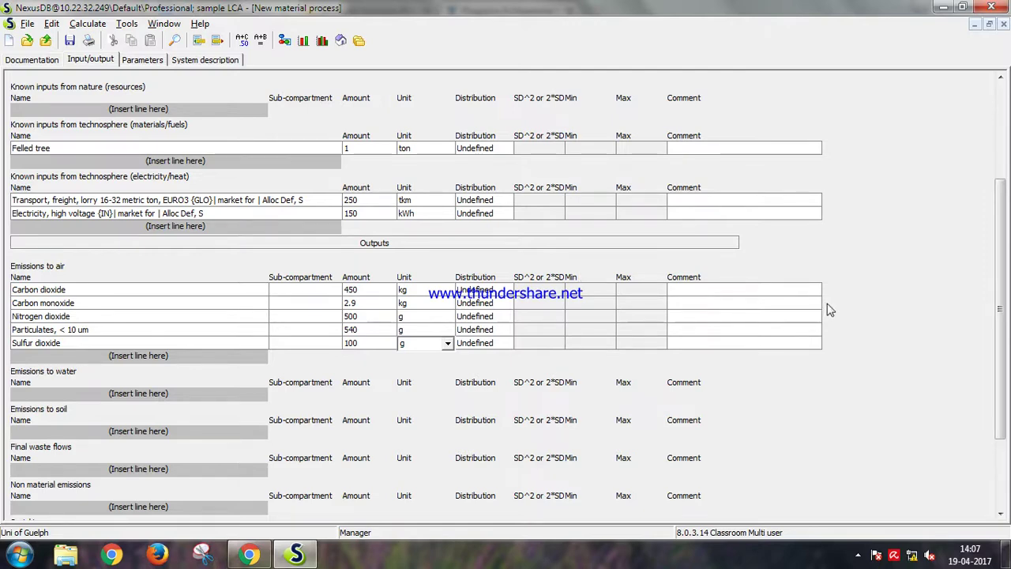
Step: Save and close the sawmill process
left_click_drag(1001, 315, 1001, 254)
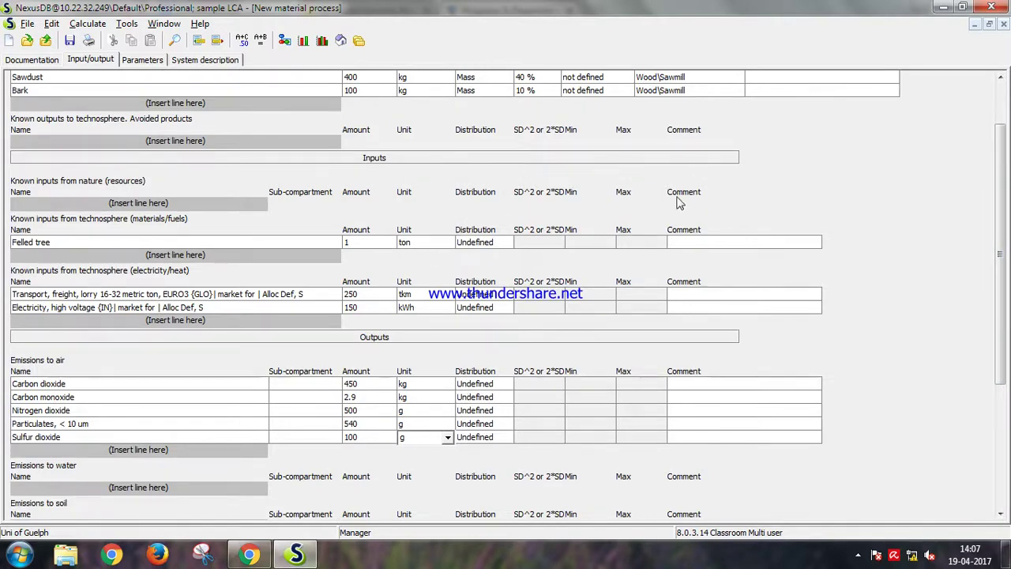
left_click_drag(1002, 228, 1008, 249)
left_click(1003, 24)
left_click(443, 295)
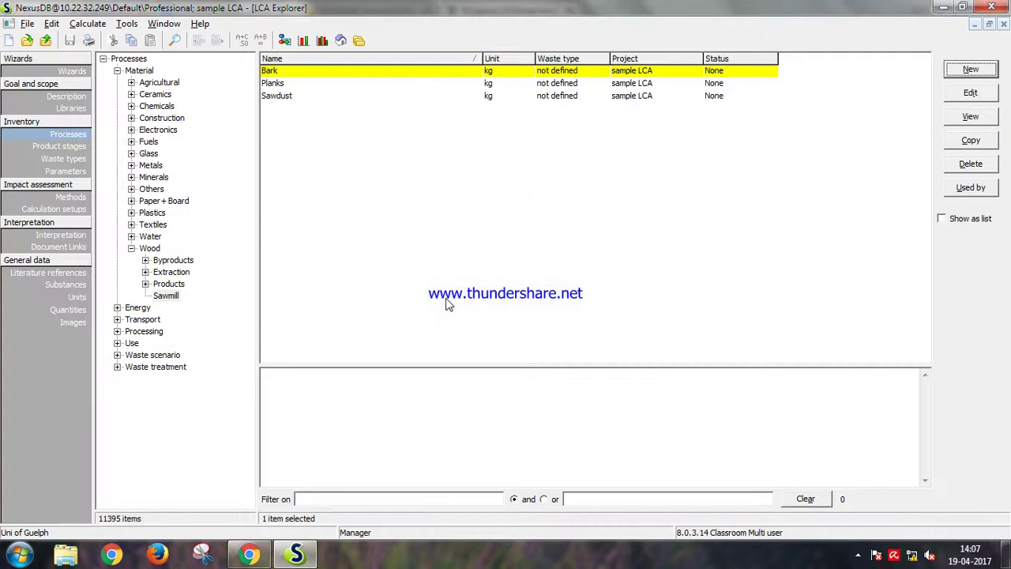
Step: List the Sawmill products, then open and cancel an analysis setup for Bark
left_click(162, 297)
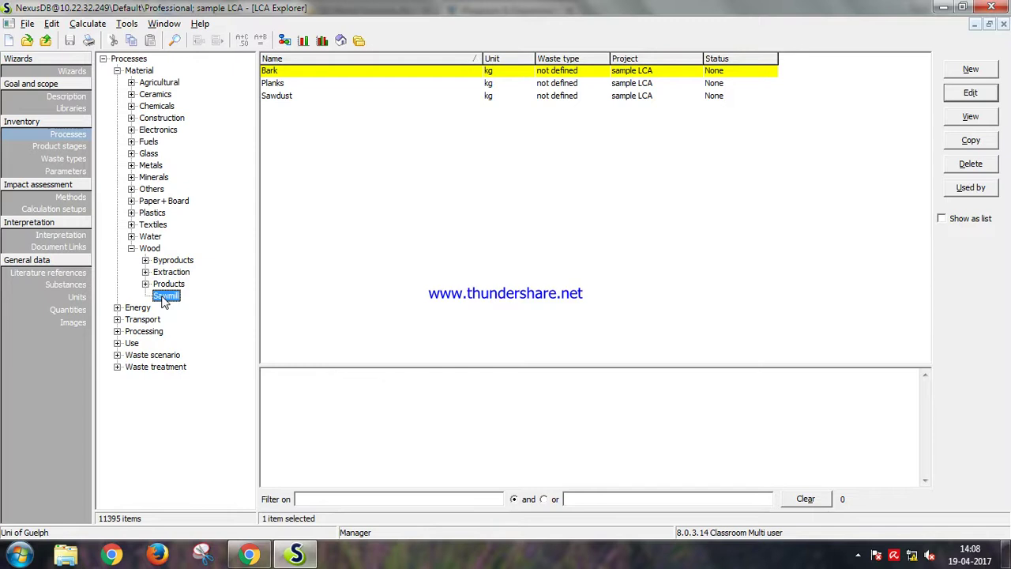
left_click(302, 43)
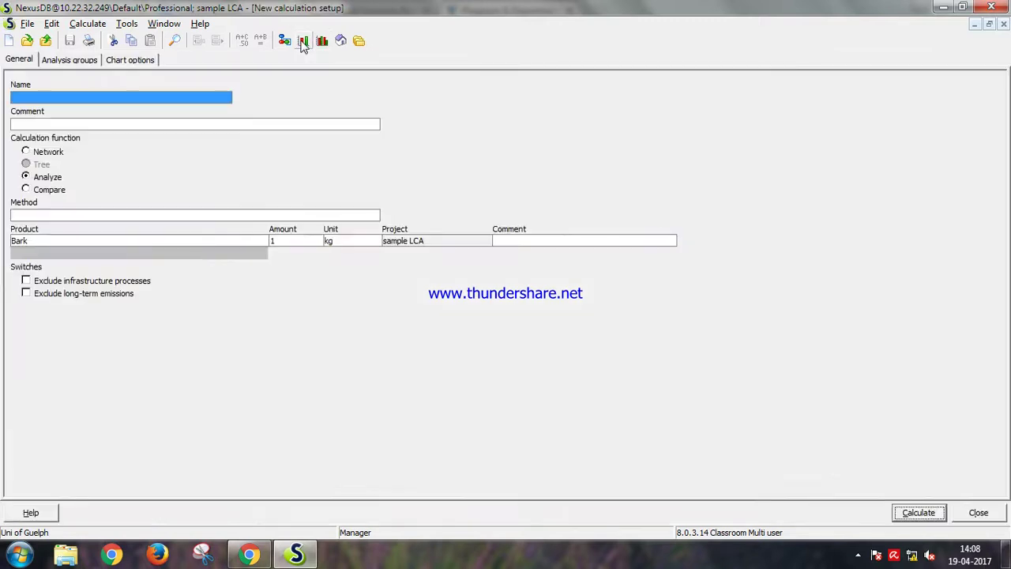
left_click(983, 516)
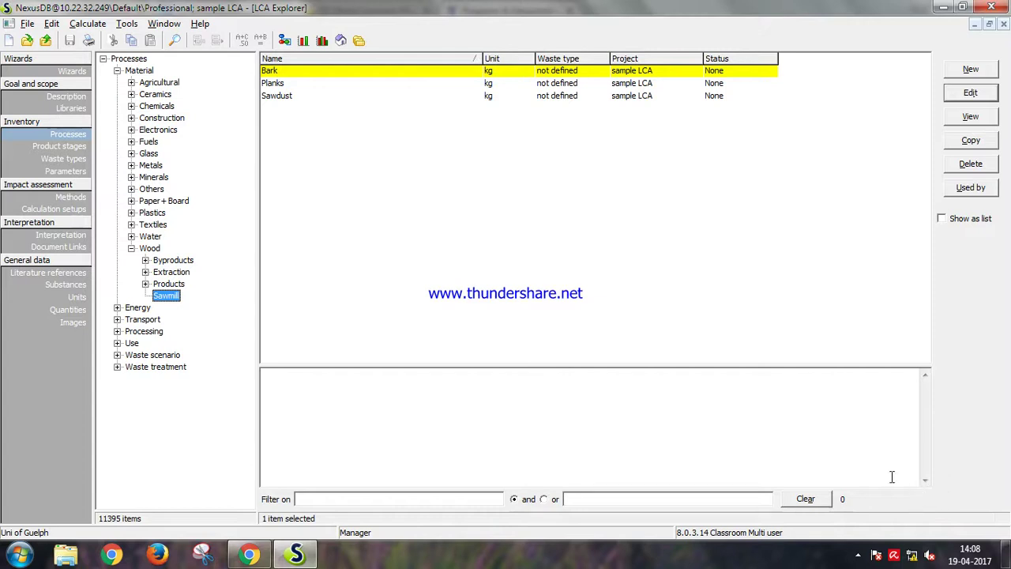
left_click(276, 86)
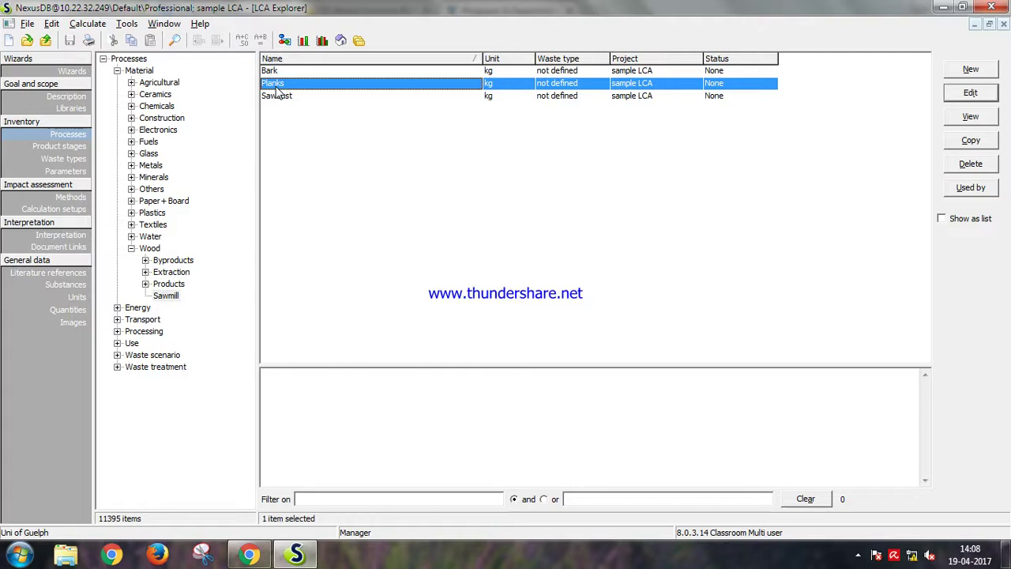
left_click(304, 41)
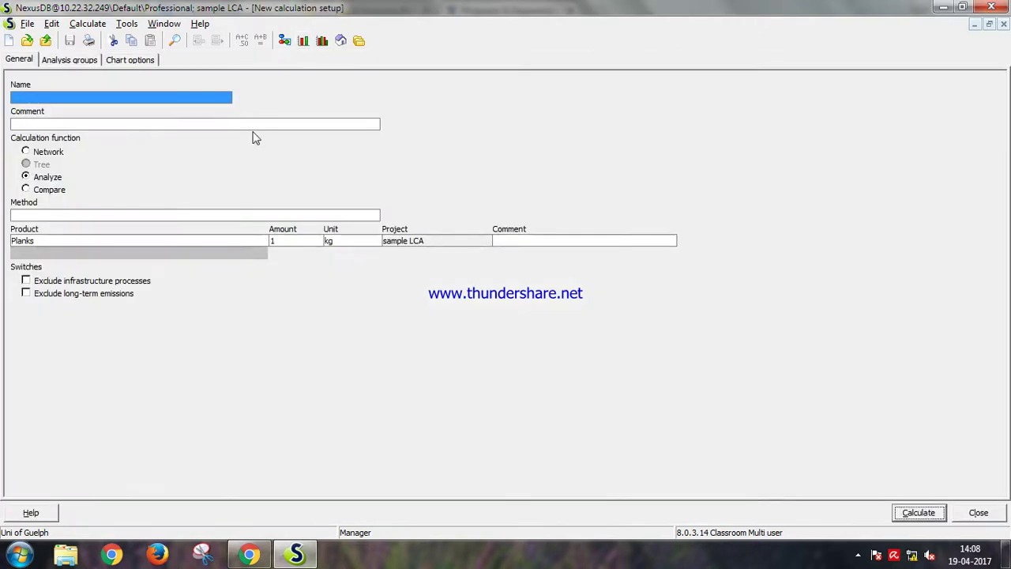
left_click(938, 513)
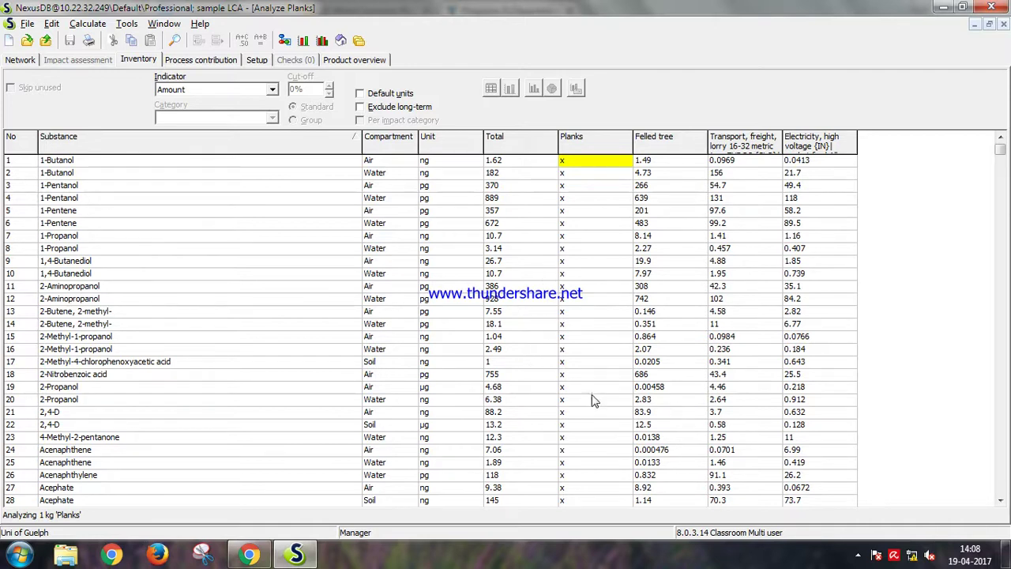
left_click(1003, 24)
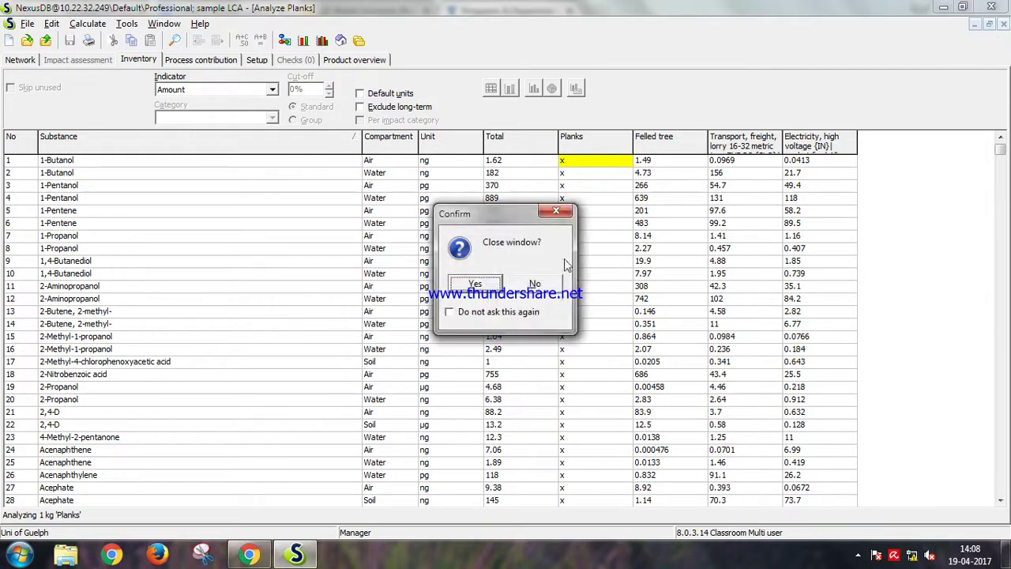
left_click(475, 283)
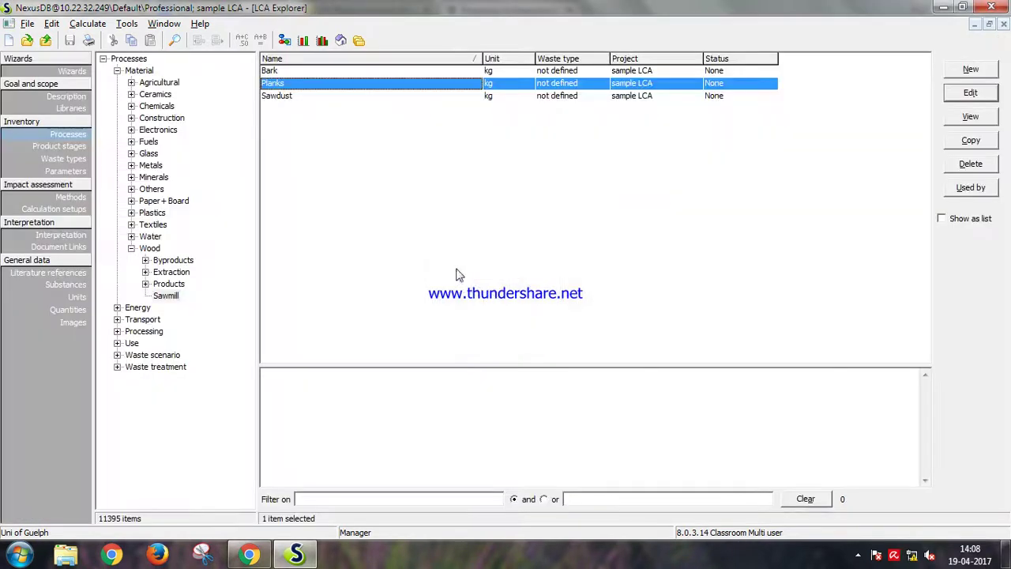
Step: Calculate Planks' impacts with ReCiPe Midpoint (H) V1.10 using the World Recipe H set
left_click(305, 43)
left_click(237, 223)
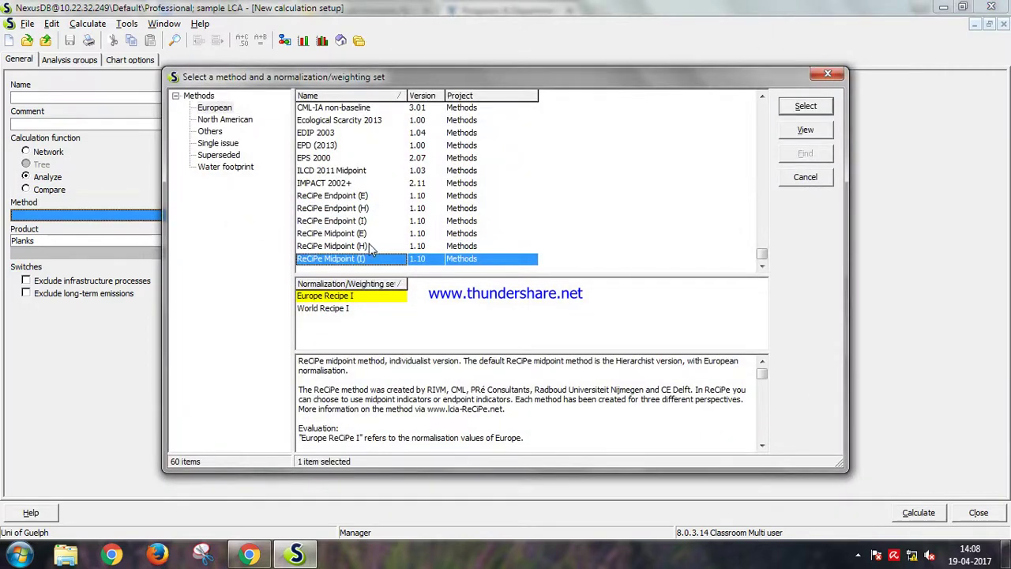
left_click(370, 246)
left_click(332, 310)
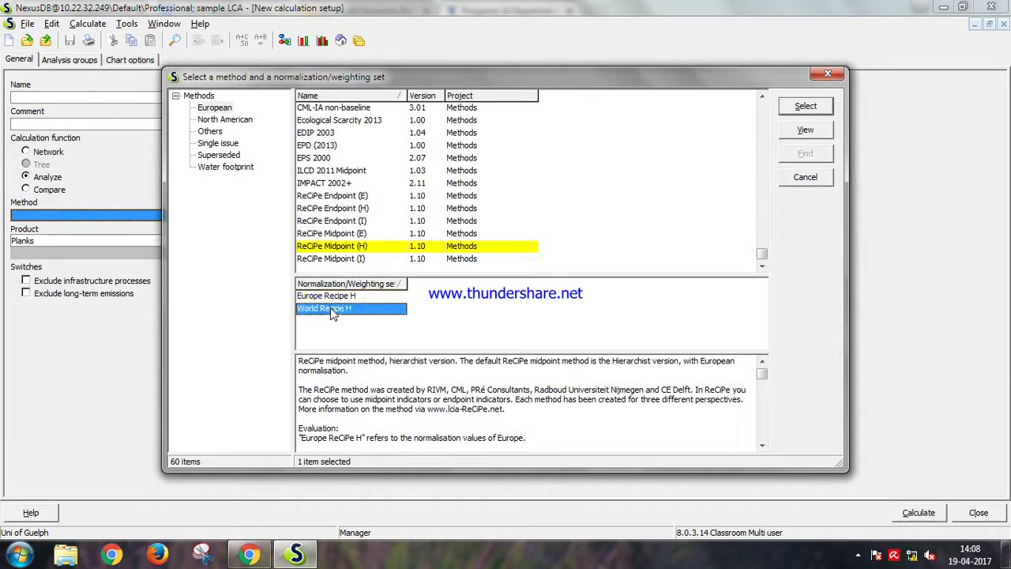
left_click(821, 111)
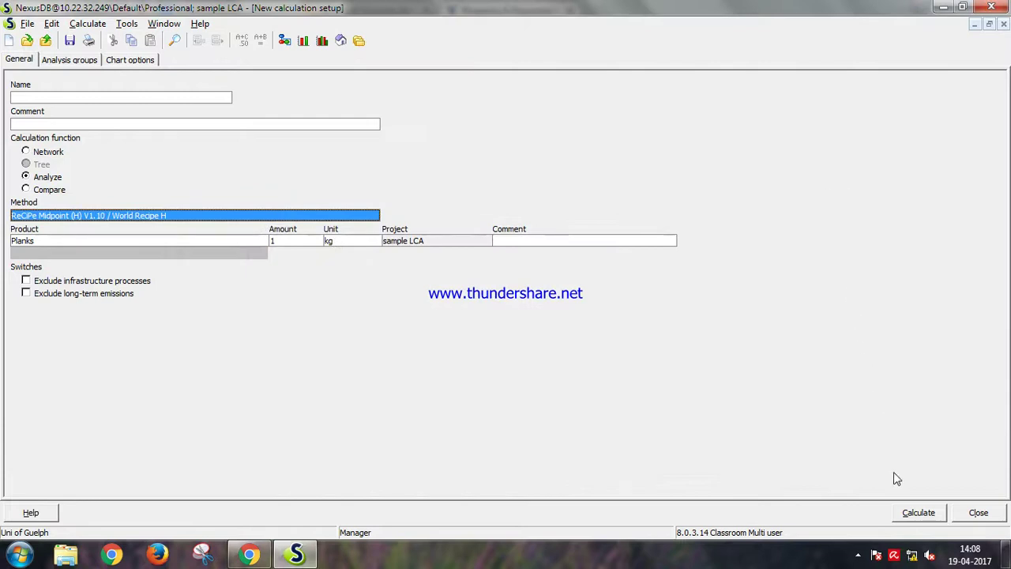
left_click(919, 518)
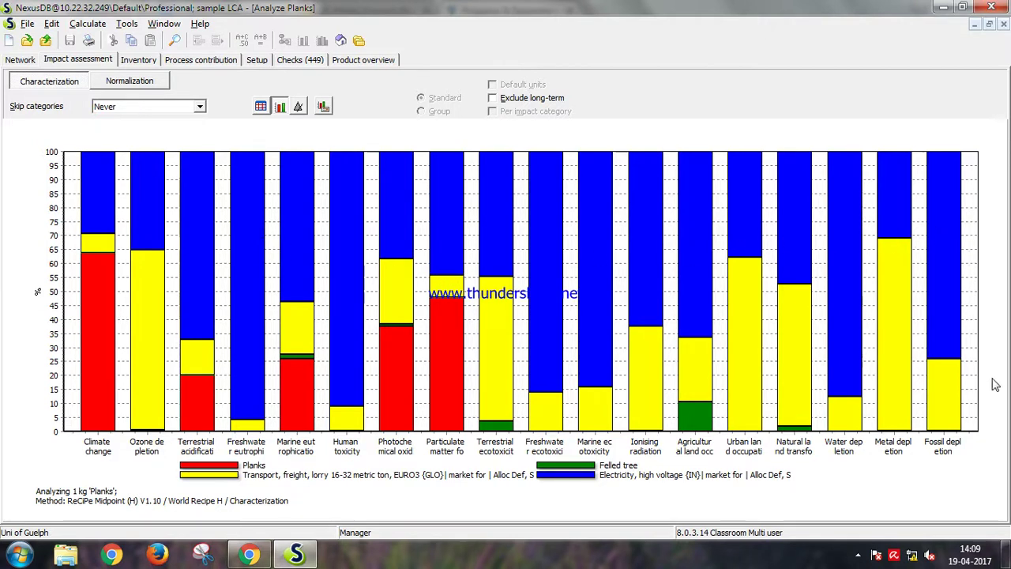
Step: Show the normalized ReCiPe results for 1 kg Planks as a table
left_click(115, 84)
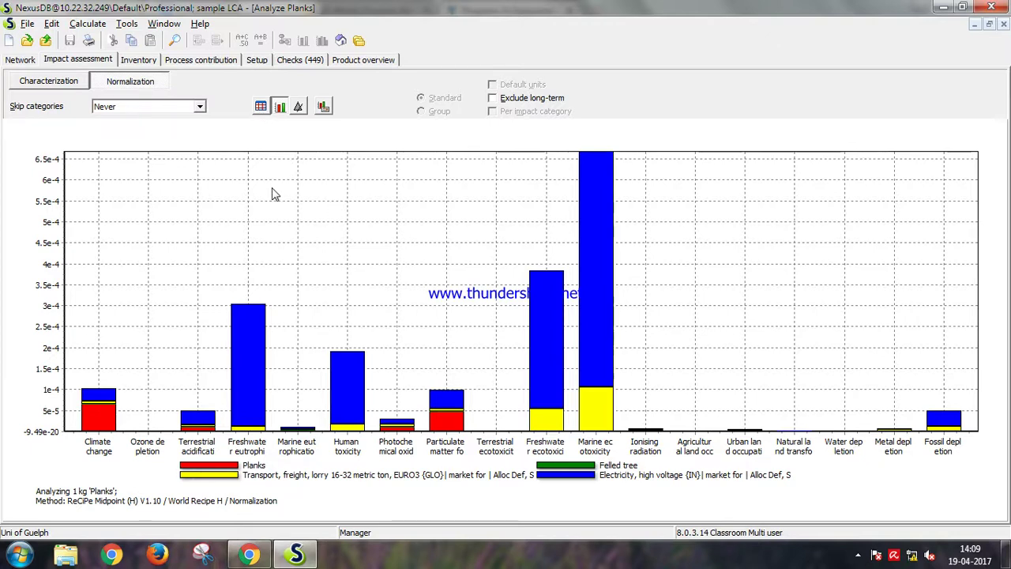
left_click(263, 107)
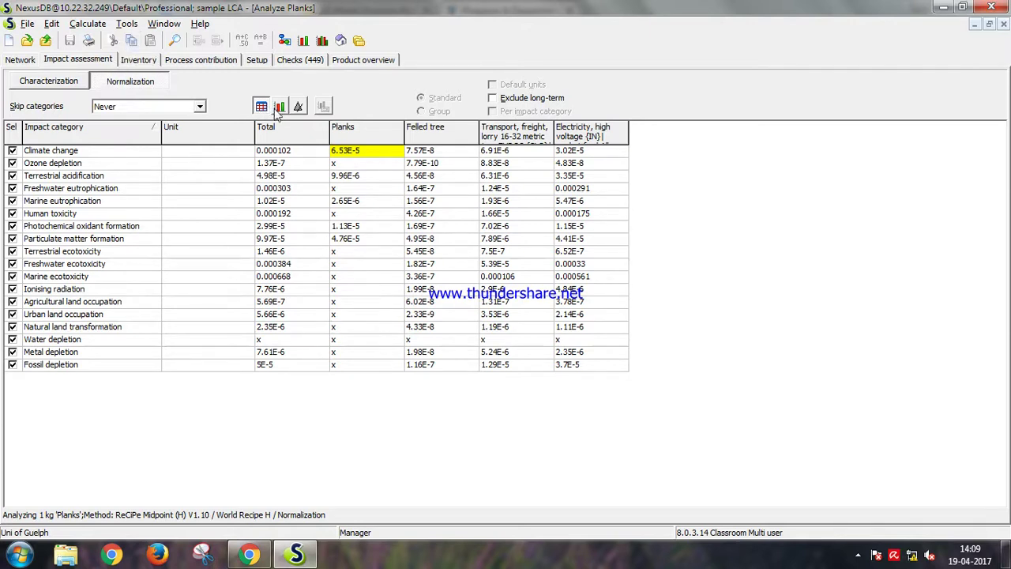
Step: Tabulate the 1 kg Planks characterization without long-term emissions (climate change 0.706 kg CO2 eq) and copy it
left_click(66, 85)
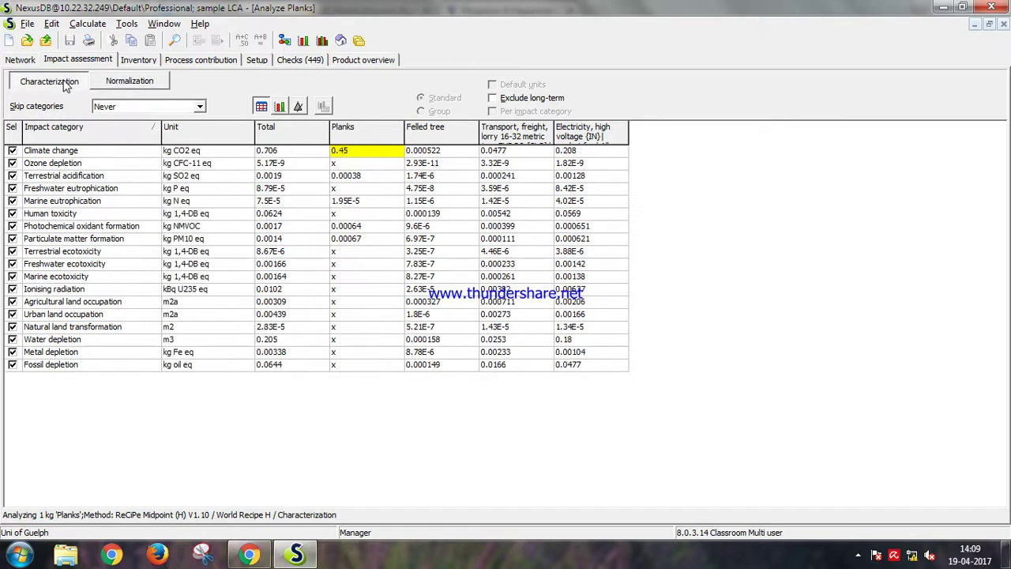
left_click(280, 108)
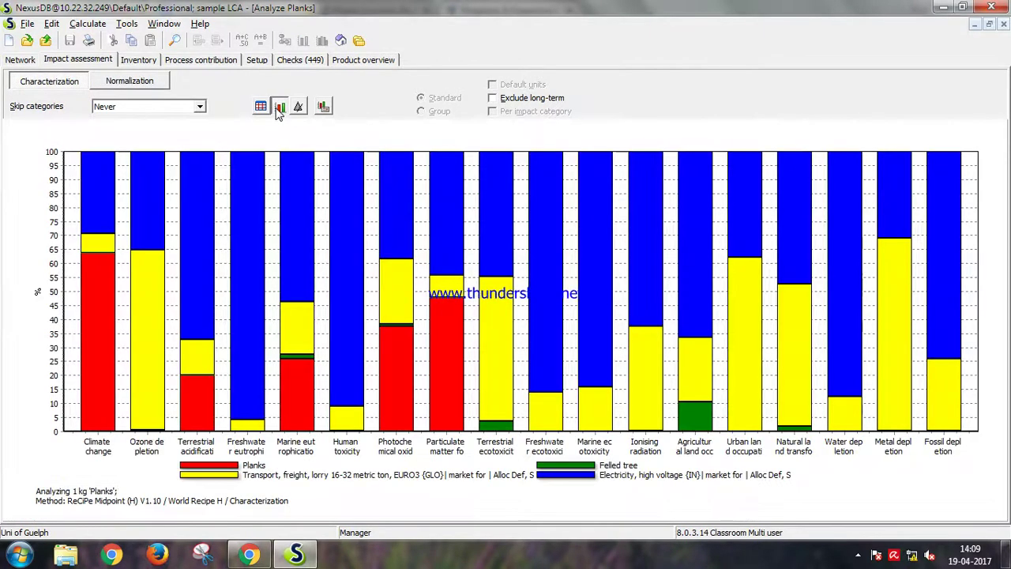
left_click(492, 98)
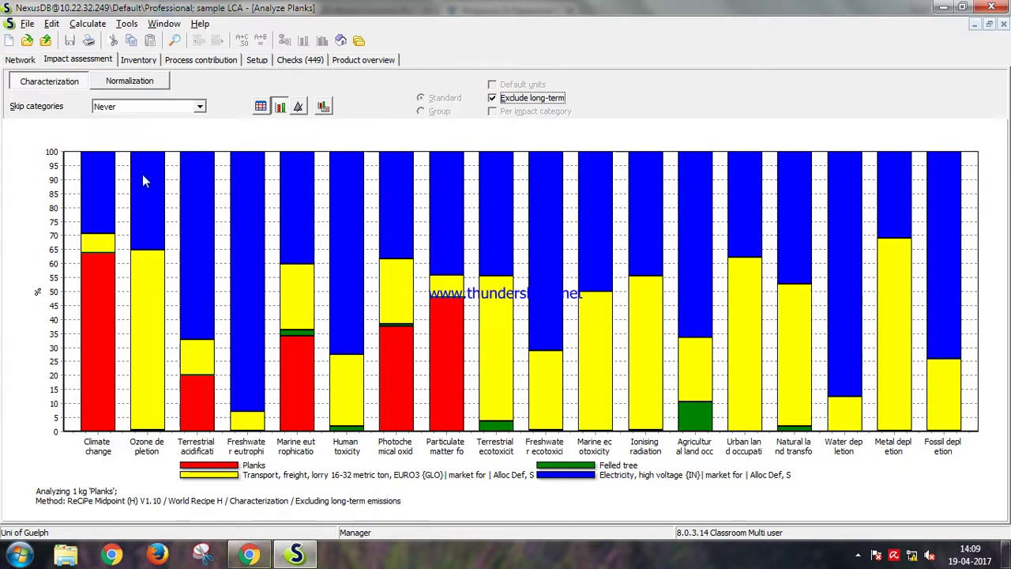
left_click(261, 106)
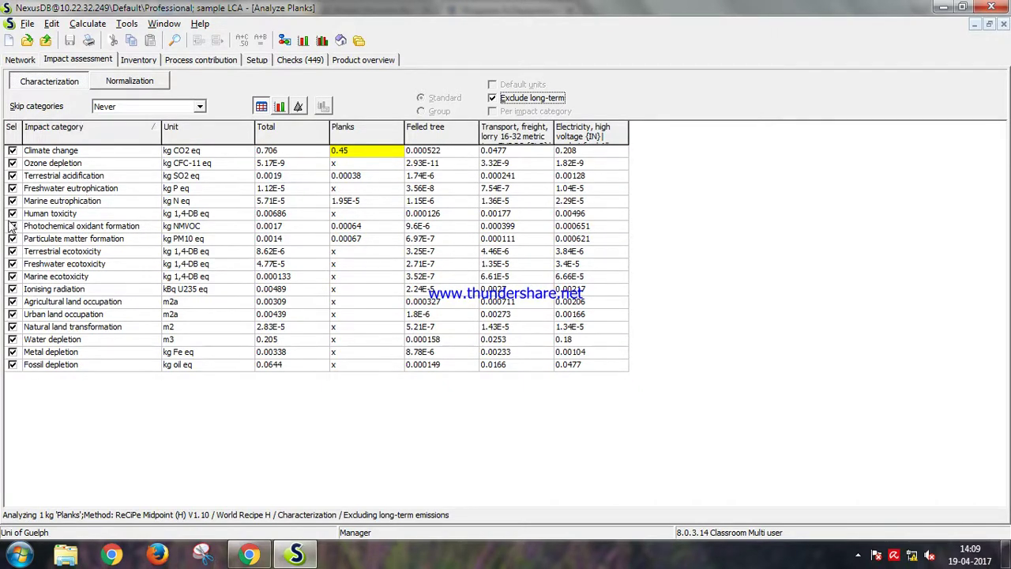
left_click(132, 41)
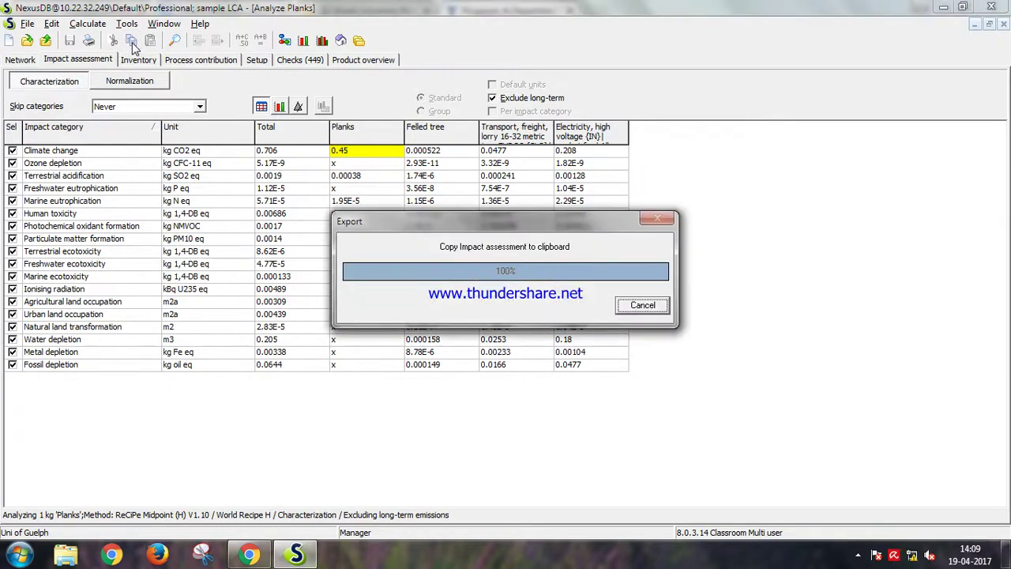